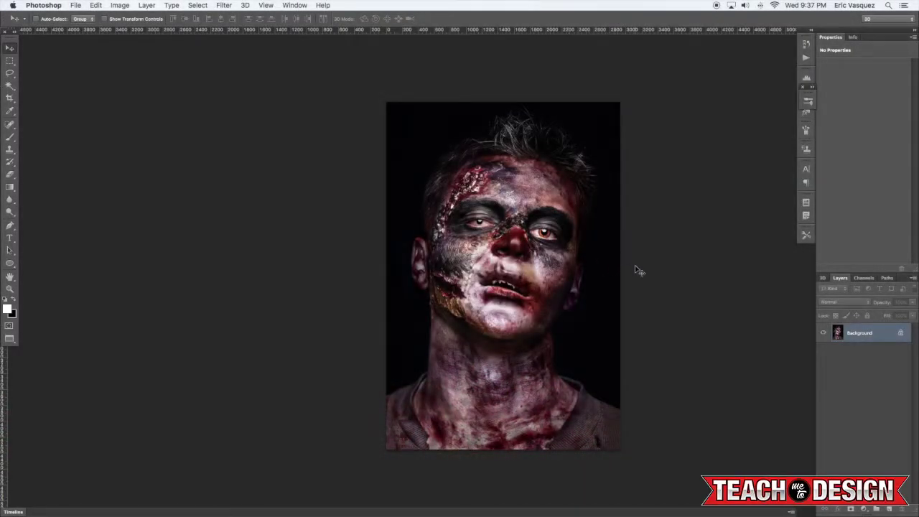
Duplicate the Background layer and add a new empty layer above the copy
{"action": "left_click_drag", "start_coordinate": [635, 270], "coordinate": [600, 270]}
{"action": "left_click_drag", "start_coordinate": [446, 204], "coordinate": [497, 209]}
{"action": "scroll", "coordinate": [572, 214], "scroll_direction": "left", "scroll_amount": 3}
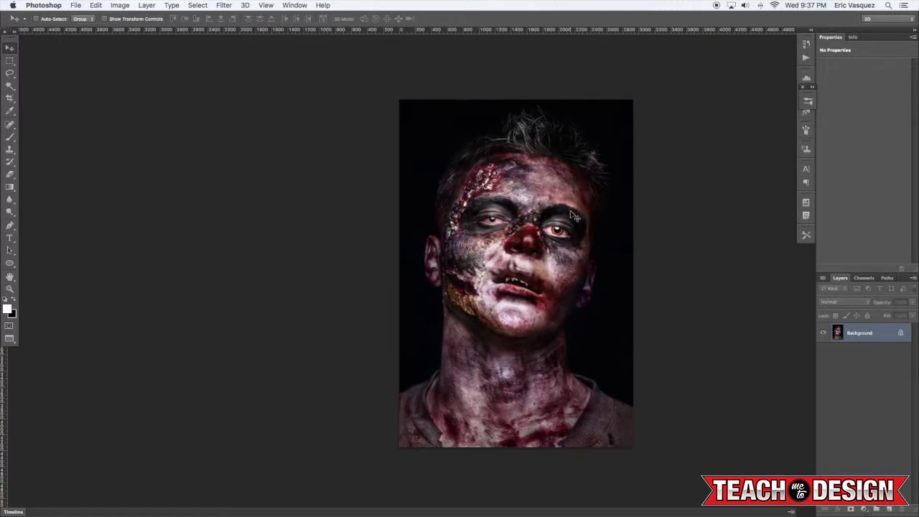
{"action": "key", "text": "super+0"}
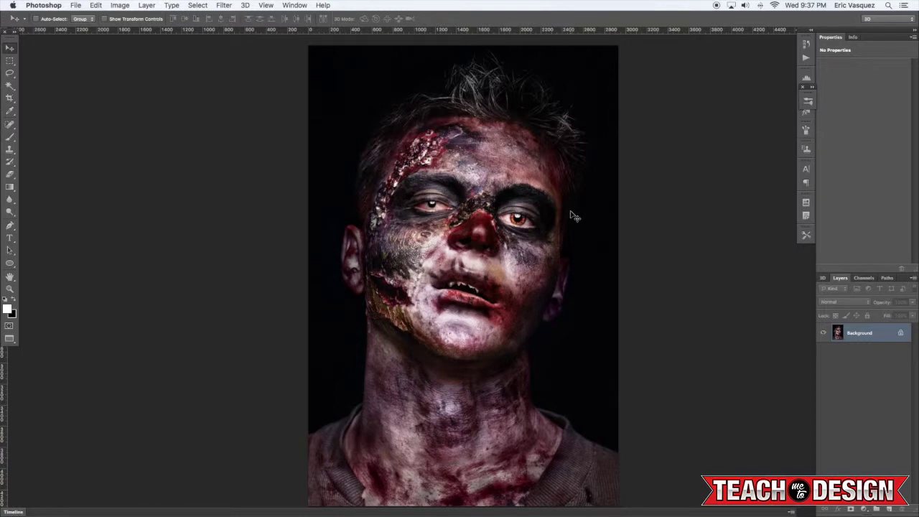
{"action": "key", "text": "super+j"}
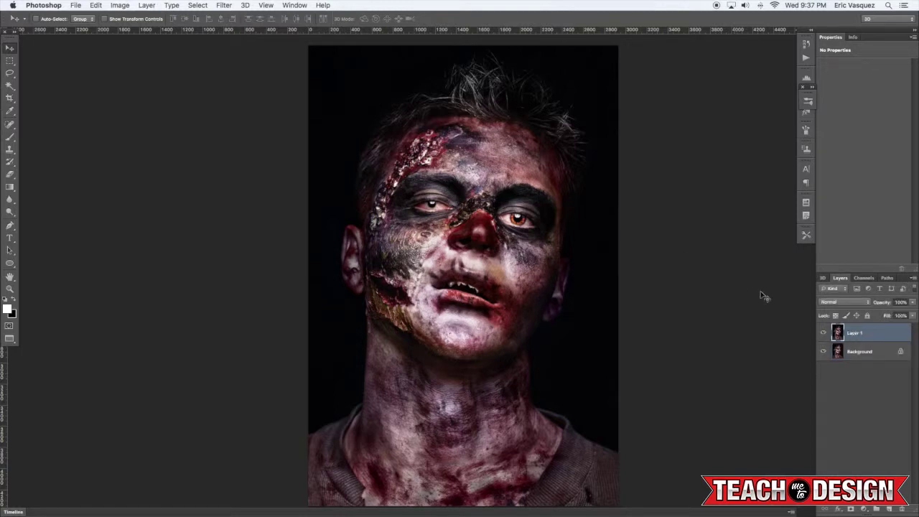
{"action": "key", "text": "super+alt+shift+n"}
Create a paragraph text box covering the whole portrait and fill it with Lorem Ipsum placeholder text
{"action": "key", "text": "t"}
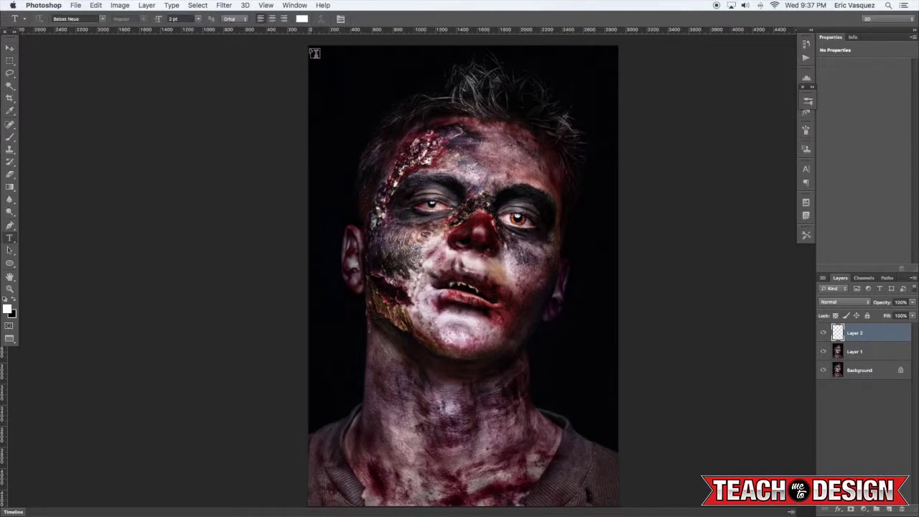
{"action": "left_click_drag", "start_coordinate": [309, 47], "coordinate": [619, 495]}
{"action": "scroll", "coordinate": [515, 279], "scroll_direction": "left", "scroll_amount": 4}
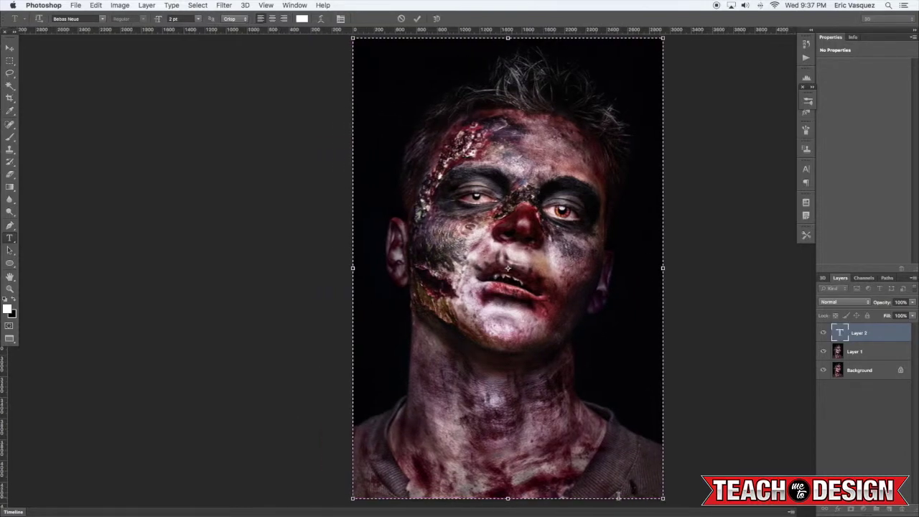
{"action": "scroll", "coordinate": [492, 204], "scroll_direction": "down", "scroll_amount": 1}
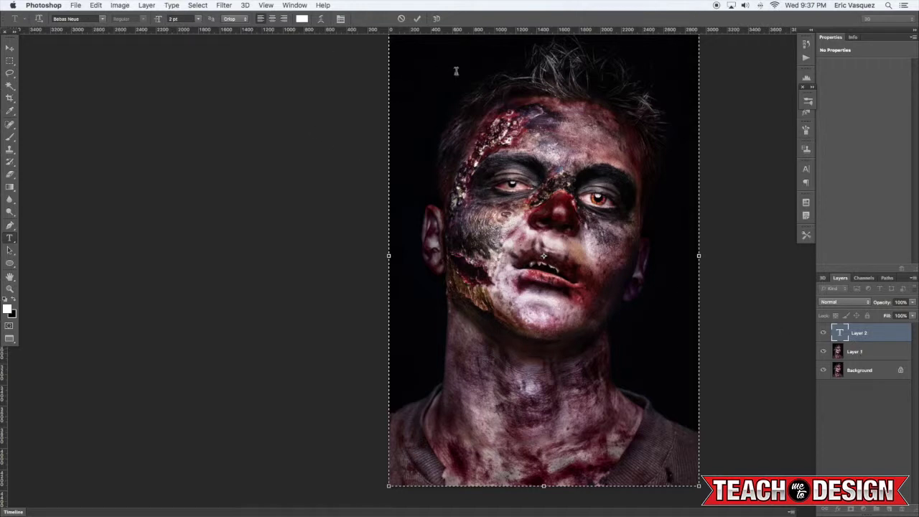
{"action": "left_click", "coordinate": [173, 5]}
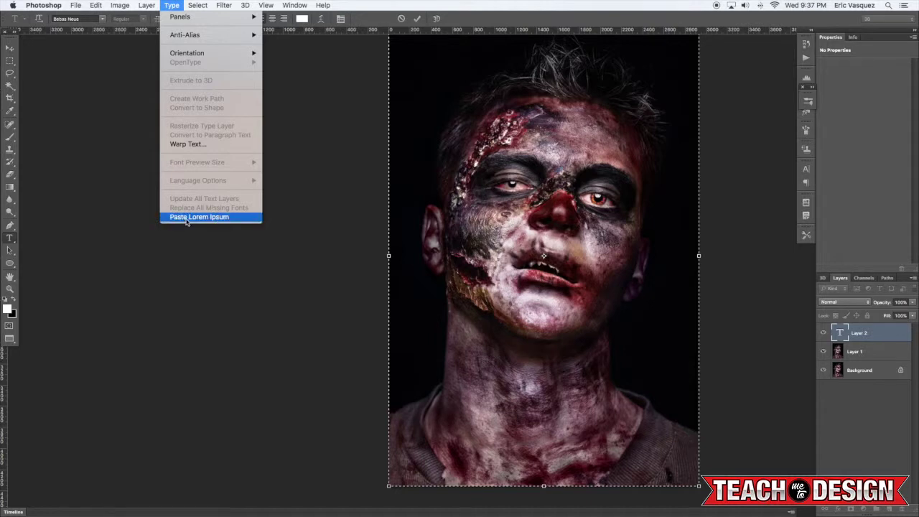
{"action": "left_click", "coordinate": [216, 218]}
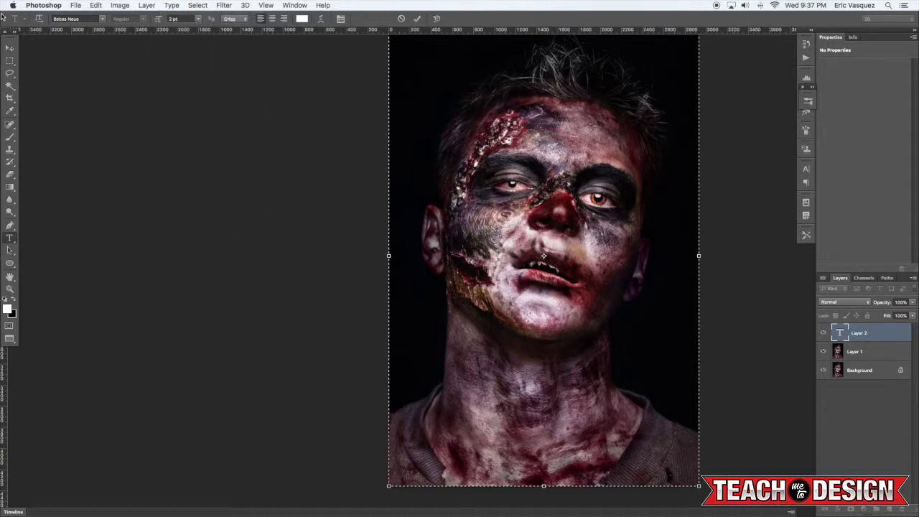
{"action": "left_click", "coordinate": [10, 48]}
Set the font size of the placeholder text to 72 pt
{"action": "left_click_drag", "start_coordinate": [535, 79], "coordinate": [510, 165]}
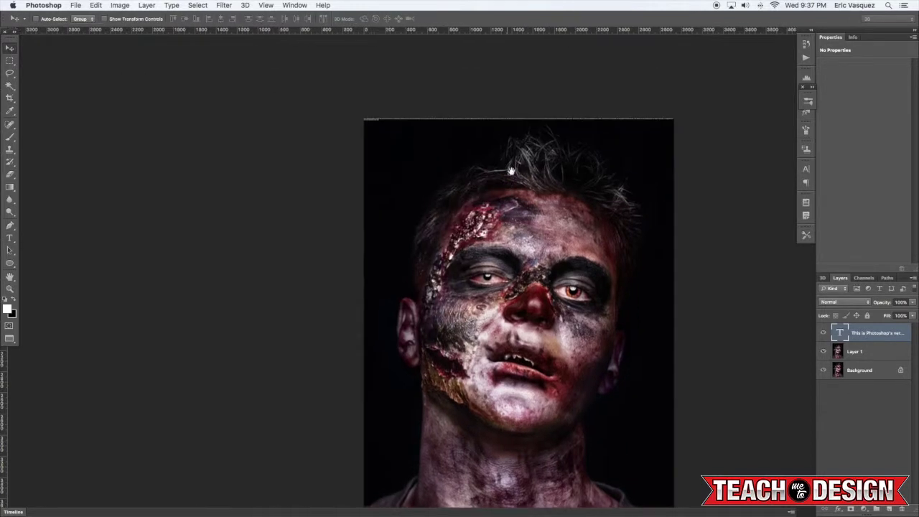
{"action": "key", "text": "t"}
{"action": "left_click", "coordinate": [433, 124]}
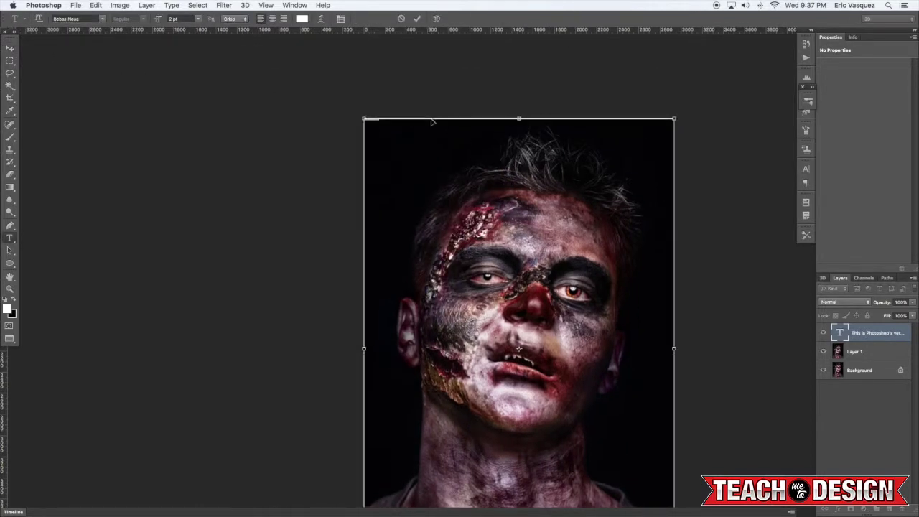
{"action": "left_click", "coordinate": [198, 19]}
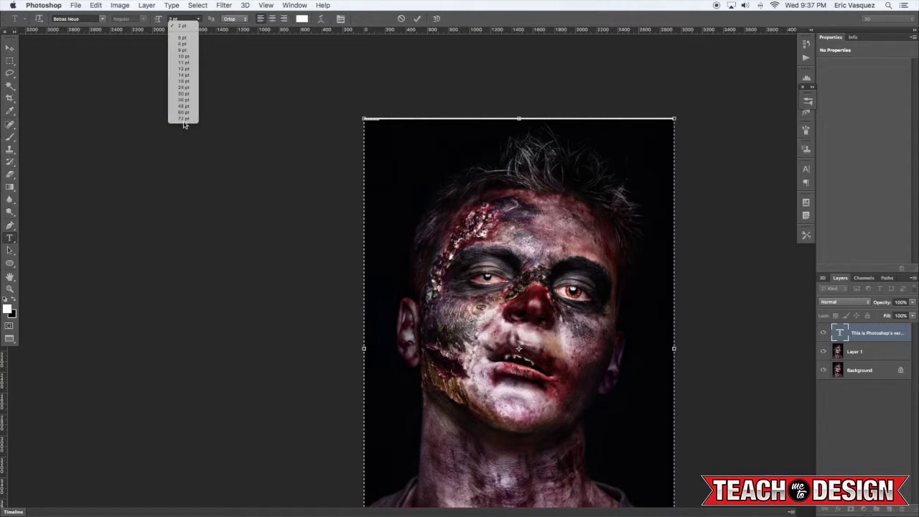
{"action": "left_click", "coordinate": [185, 120]}
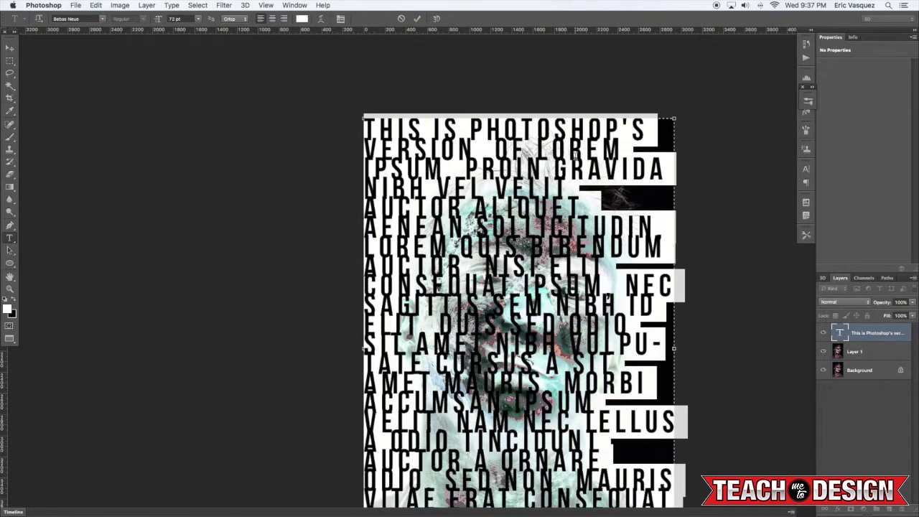
{"action": "scroll", "coordinate": [576, 156], "scroll_direction": "down", "scroll_amount": 5}
{"action": "scroll", "coordinate": [576, 156], "scroll_direction": "left", "scroll_amount": 3}
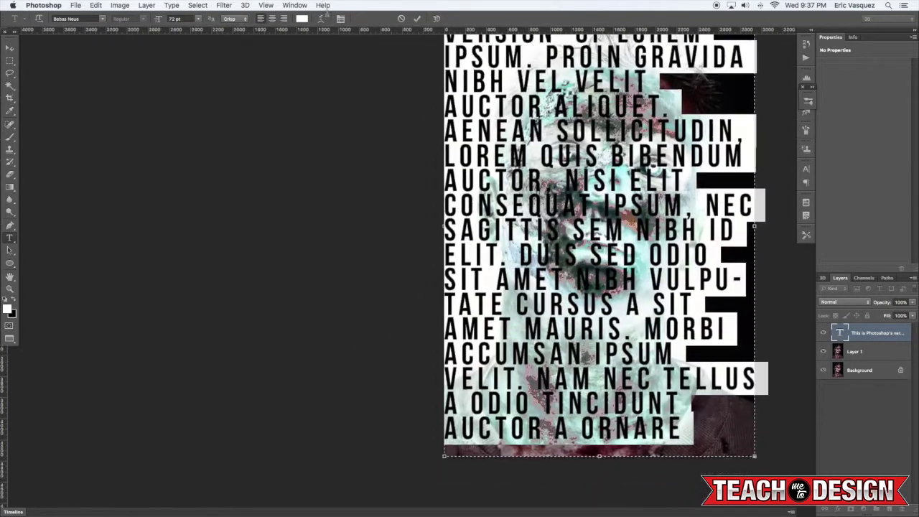
{"action": "left_click", "coordinate": [9, 49]}
Justify all the placeholder text with its last line centered
{"action": "scroll", "coordinate": [445, 185], "scroll_direction": "up", "scroll_amount": 4}
{"action": "scroll", "coordinate": [445, 185], "scroll_direction": "right", "scroll_amount": 5}
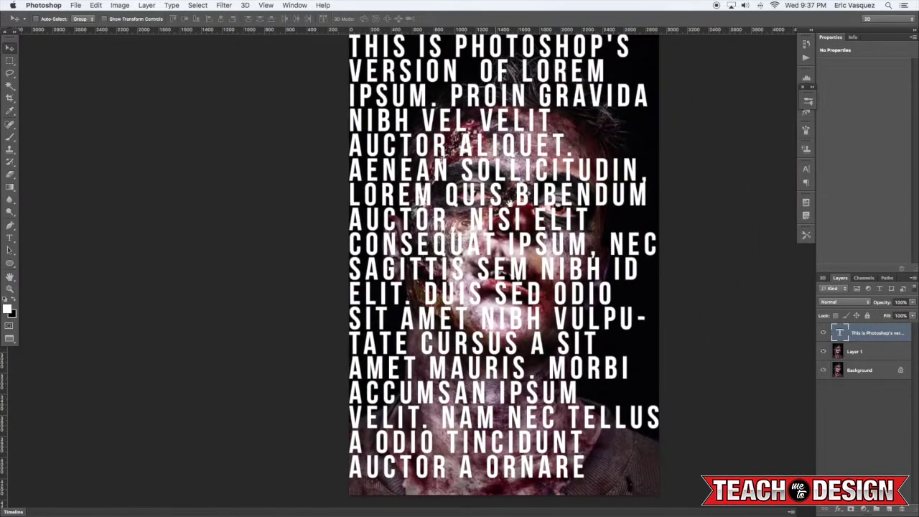
{"action": "key", "text": "t"}
{"action": "left_click", "coordinate": [377, 115]}
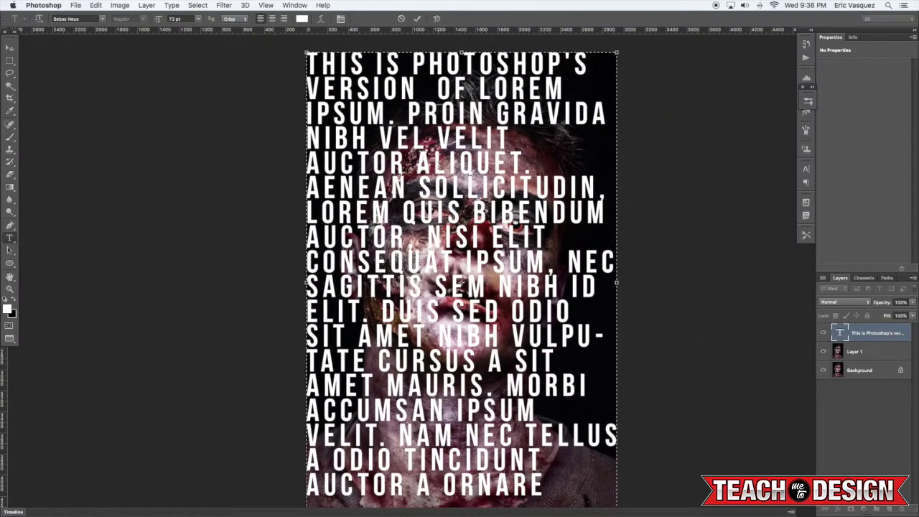
{"action": "key", "text": "ctrl+a"}
{"action": "scroll", "coordinate": [284, 47], "scroll_direction": "right", "scroll_amount": 1}
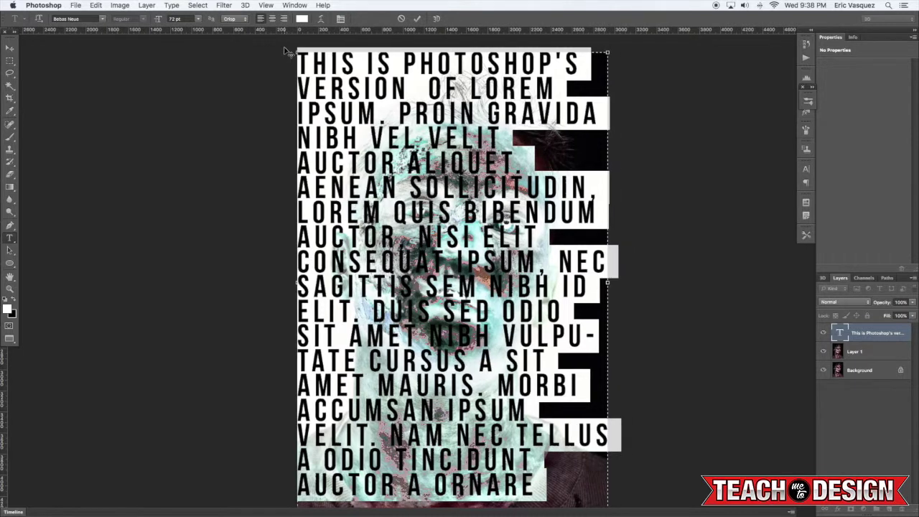
{"action": "left_click", "coordinate": [804, 181]}
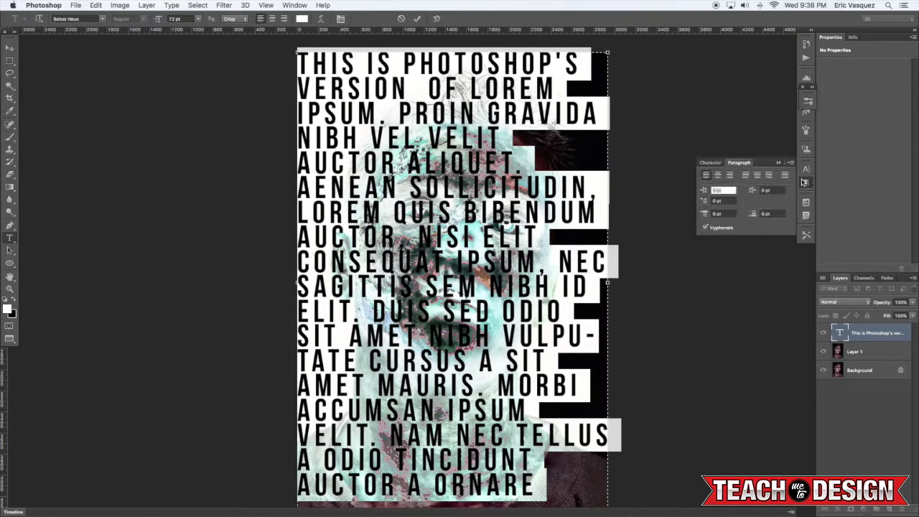
{"action": "left_click", "coordinate": [758, 176]}
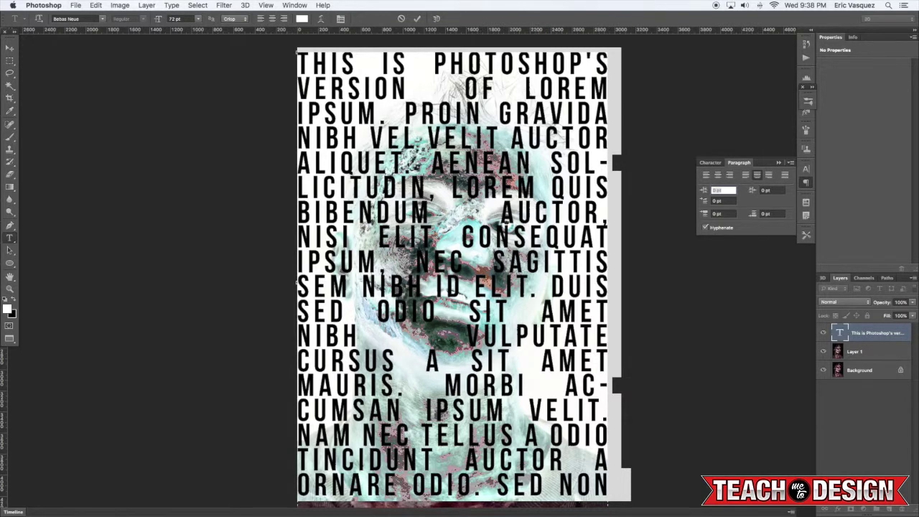
Tighten the tracking of the entire text block to -60
{"action": "left_click", "coordinate": [530, 180]}
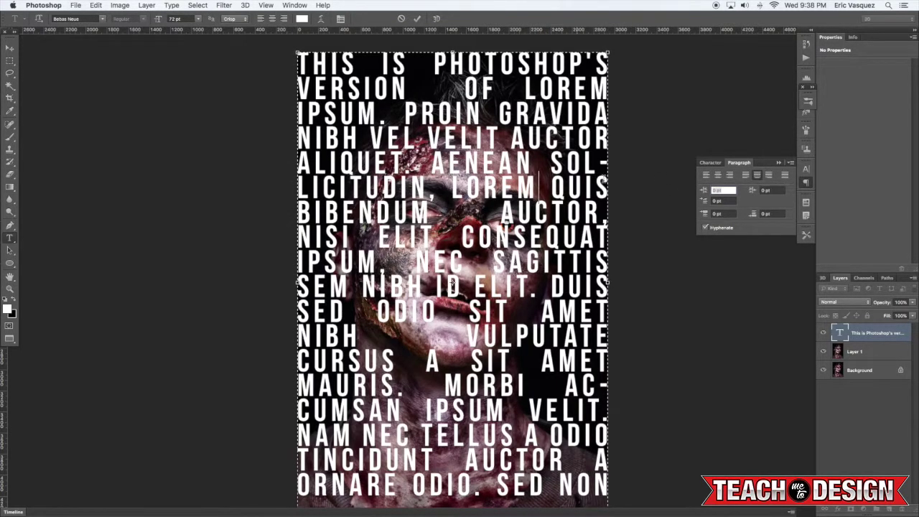
{"action": "key", "text": "super+a"}
{"action": "left_click", "coordinate": [710, 163]}
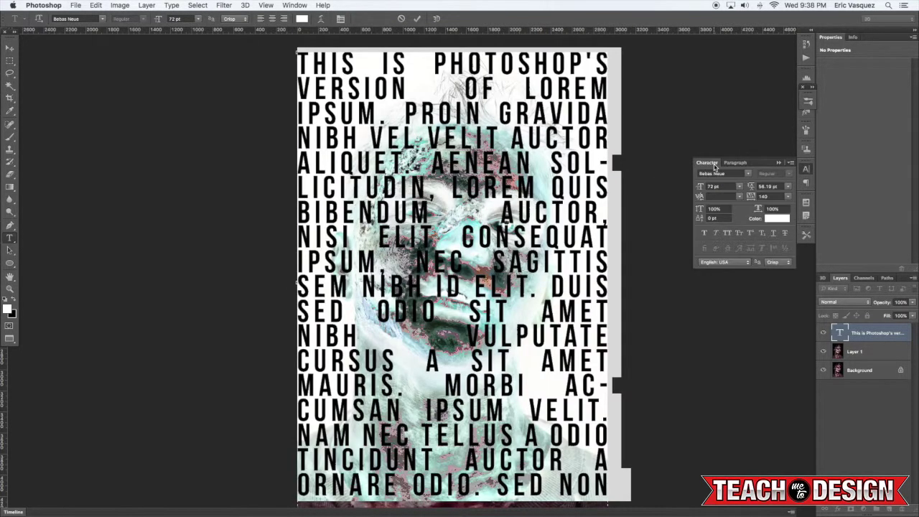
{"action": "key", "text": "alt+Left"}
{"action": "key", "text": "alt+Left"}
{"action": "key", "text": "alt+Left"}
{"action": "key", "text": "alt+Left"}
{"action": "key", "text": "alt+Left"}
{"action": "key", "text": "alt+Left"}
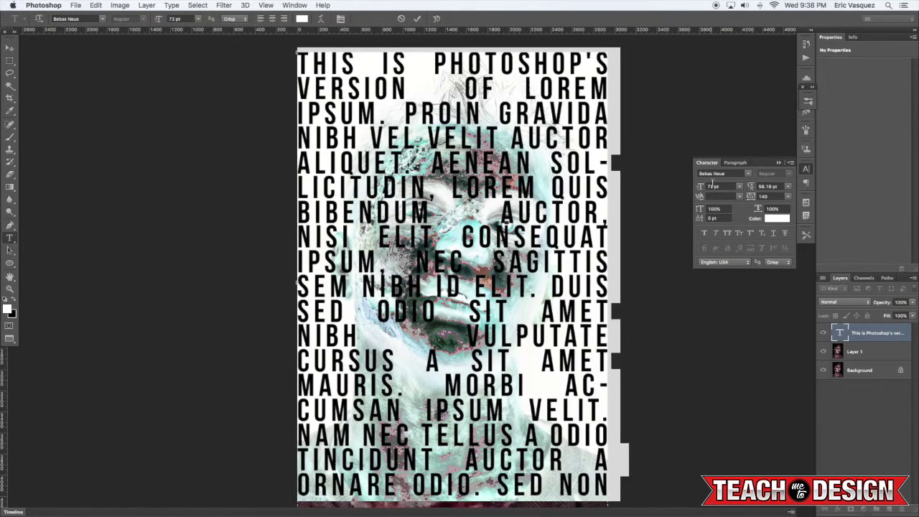
{"action": "key", "text": "shift+Down"}
{"action": "key", "text": "shift+Down"}
{"action": "key", "text": "shift+Down"}
{"action": "key", "text": "shift+Down"}
{"action": "key", "text": "shift+Down"}
{"action": "key", "text": "shift+Down"}
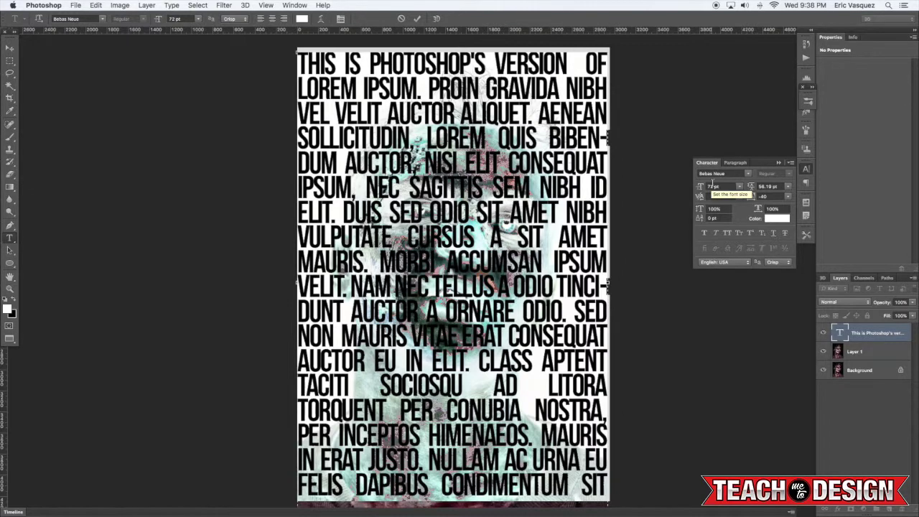
{"action": "key", "text": "shift+Down"}
{"action": "key", "text": "shift+Down"}
{"action": "key", "text": "shift+Down"}
{"action": "key", "text": "shift+Down"}
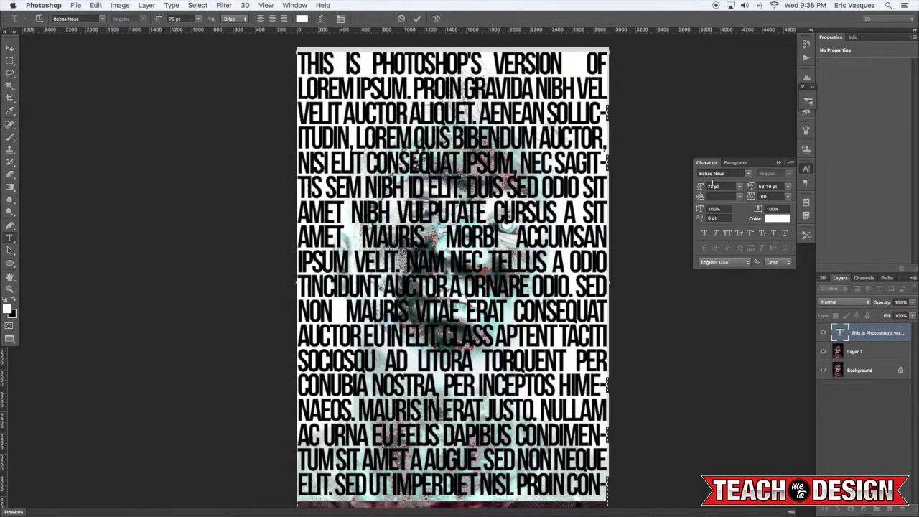
Reduce the leading of the entire text block to 54.19 pt and commit the text edit
{"action": "key", "text": "alt+Up"}
{"action": "key", "text": "alt+Up"}
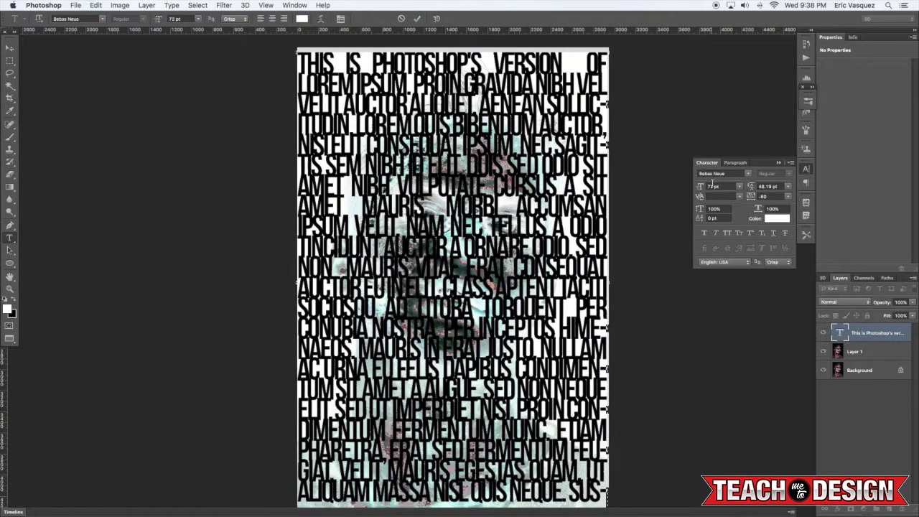
{"action": "key", "text": "alt+Up"}
{"action": "key", "text": "alt+Down"}
{"action": "key", "text": "alt+Down"}
{"action": "key", "text": "alt+Down"}
{"action": "key", "text": "alt+Down"}
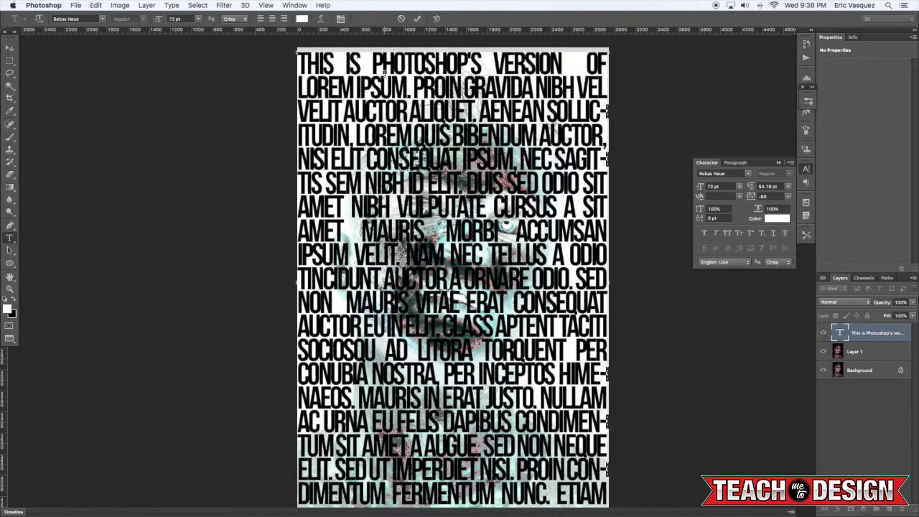
{"action": "scroll", "coordinate": [411, 115], "scroll_direction": "left", "scroll_amount": 1}
{"action": "scroll", "coordinate": [420, 150], "scroll_direction": "down", "scroll_amount": 2}
{"action": "left_click", "coordinate": [446, 180]}
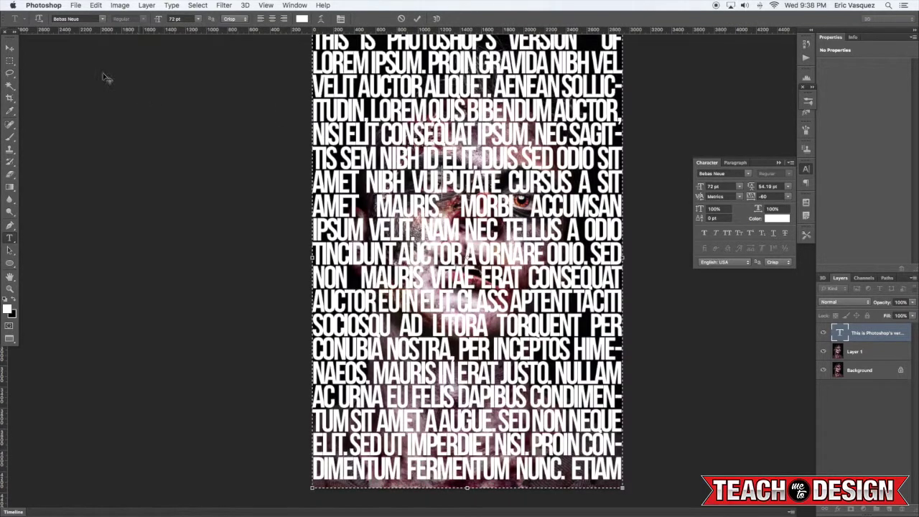
{"action": "left_click", "coordinate": [10, 47]}
Try a looser leading of 64.19 pt on the entire text block, returning it to 54.19 pt
{"action": "scroll", "coordinate": [380, 133], "scroll_direction": "up", "scroll_amount": 2}
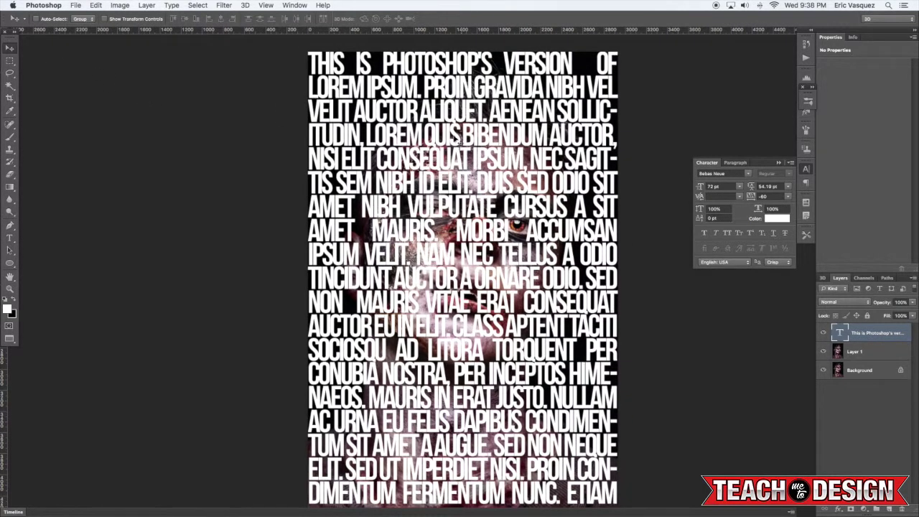
{"action": "key", "text": "t"}
{"action": "left_click", "coordinate": [452, 133]}
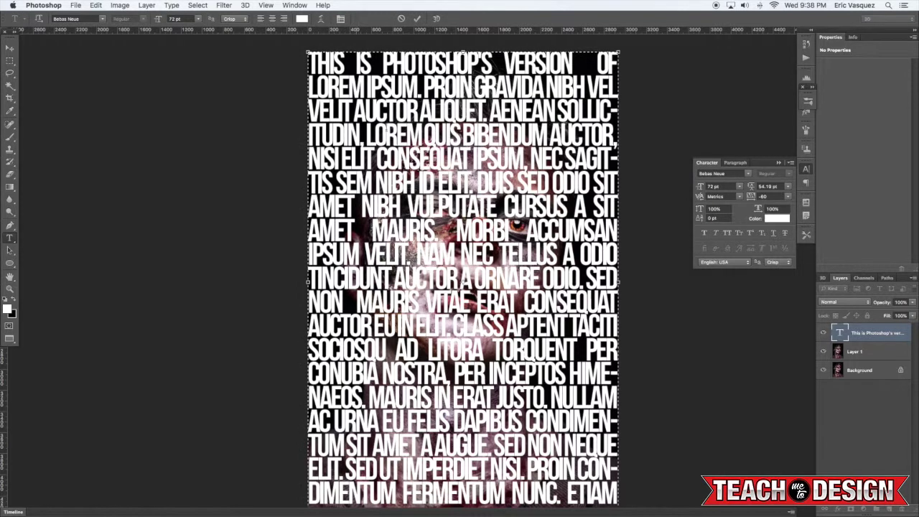
{"action": "key", "text": "ctrl+a"}
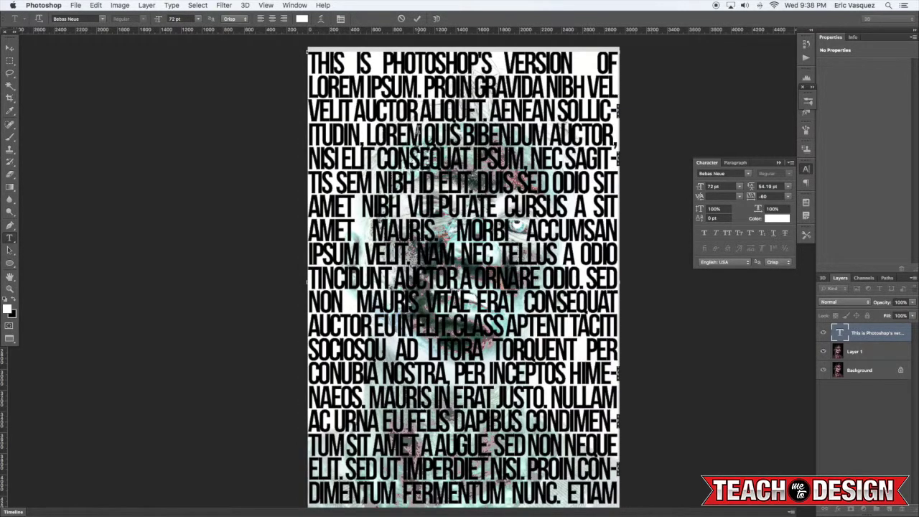
{"action": "key", "text": "alt+Down"}
{"action": "key", "text": "alt+Down"}
{"action": "key", "text": "alt+Down"}
{"action": "key", "text": "alt+Down"}
{"action": "key", "text": "alt+Down"}
{"action": "key", "text": "alt+Down"}
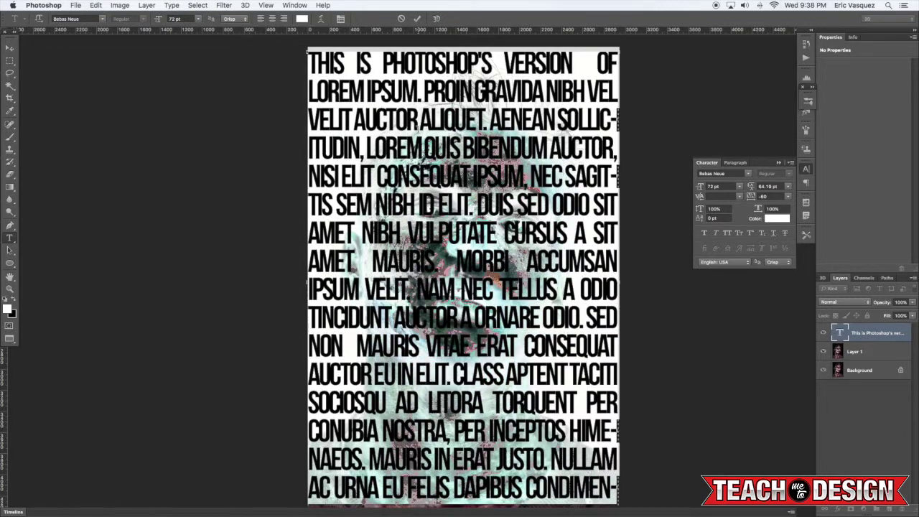
{"action": "key", "text": "alt+Up"}
{"action": "key", "text": "alt+Up"}
{"action": "key", "text": "alt+Up"}
{"action": "key", "text": "alt+Up"}
{"action": "key", "text": "alt+Up"}
{"action": "key", "text": "alt+Up"}
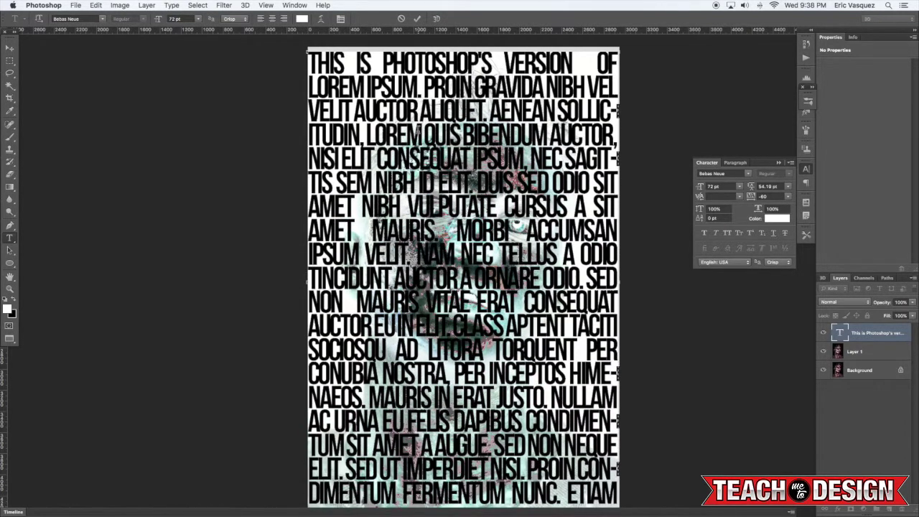
Set the tracking of the entire text block to -40 and commit the text edit
{"action": "key", "text": "alt+Left"}
{"action": "key", "text": "alt+Left"}
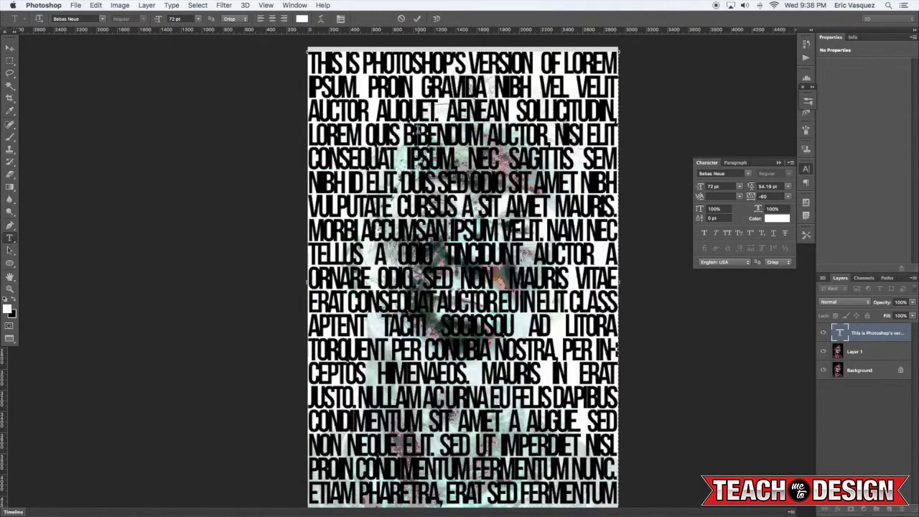
{"action": "key", "text": "alt+Right"}
{"action": "key", "text": "alt+Right"}
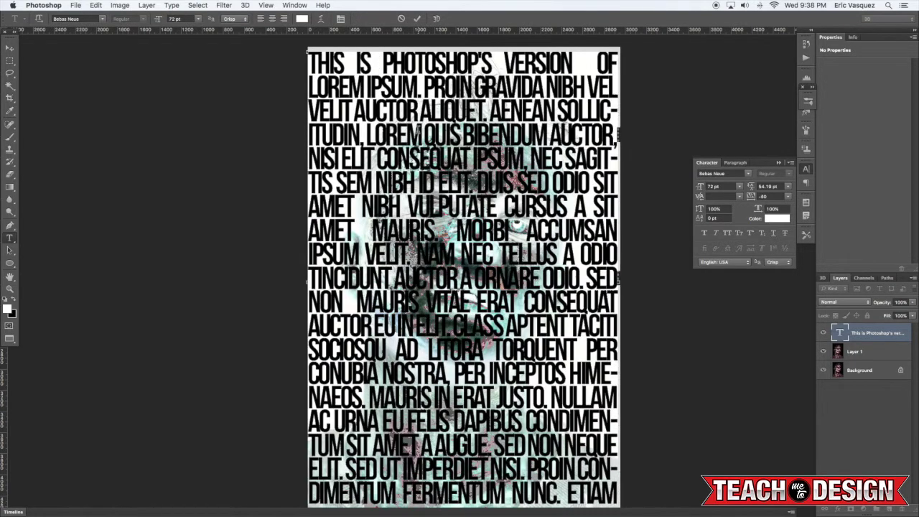
{"action": "key", "text": "alt+Right"}
{"action": "key", "text": "alt+Right"}
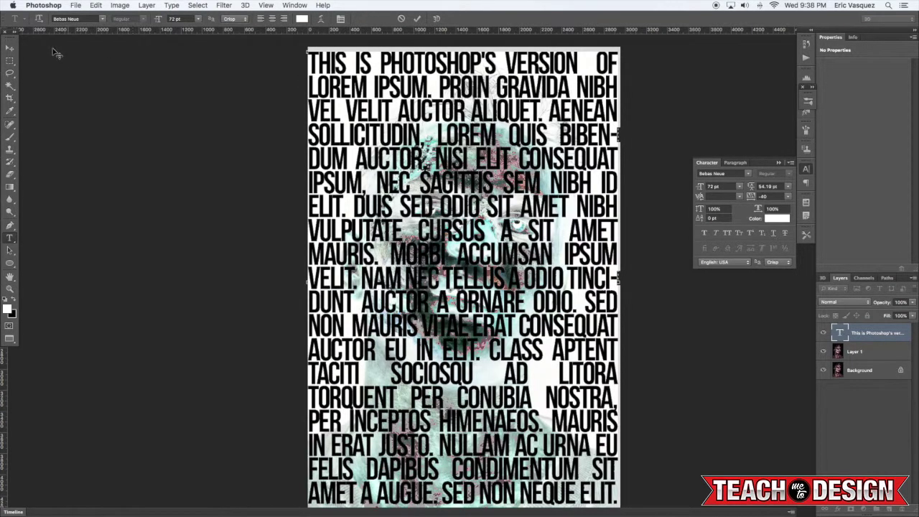
{"action": "left_click", "coordinate": [10, 47]}
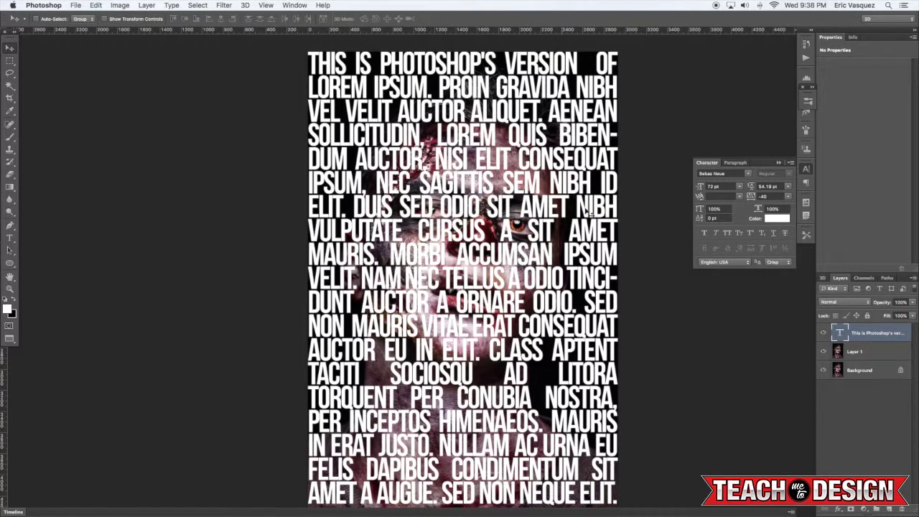
Hide the Background layer and add a new black-filled layer directly above Layer 1
{"action": "scroll", "coordinate": [584, 255], "scroll_direction": "left", "scroll_amount": 2}
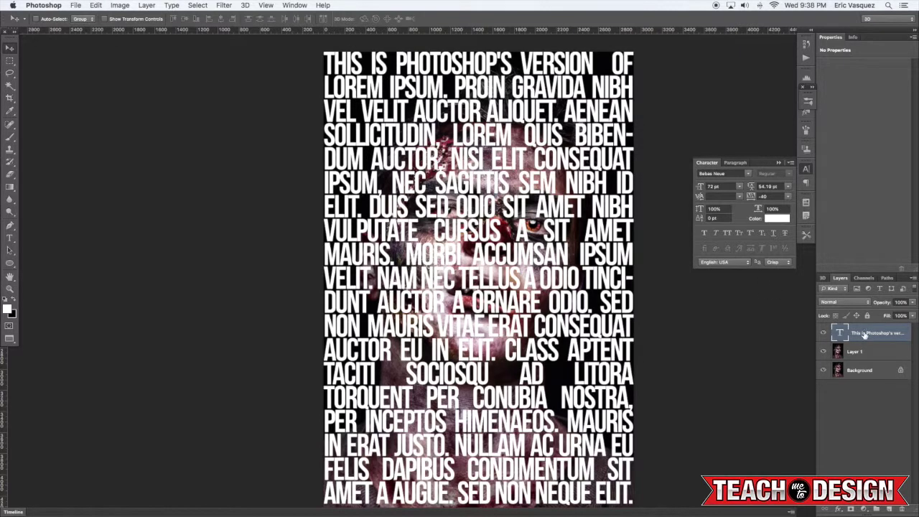
{"action": "left_click", "coordinate": [867, 357]}
{"action": "left_click", "coordinate": [824, 371]}
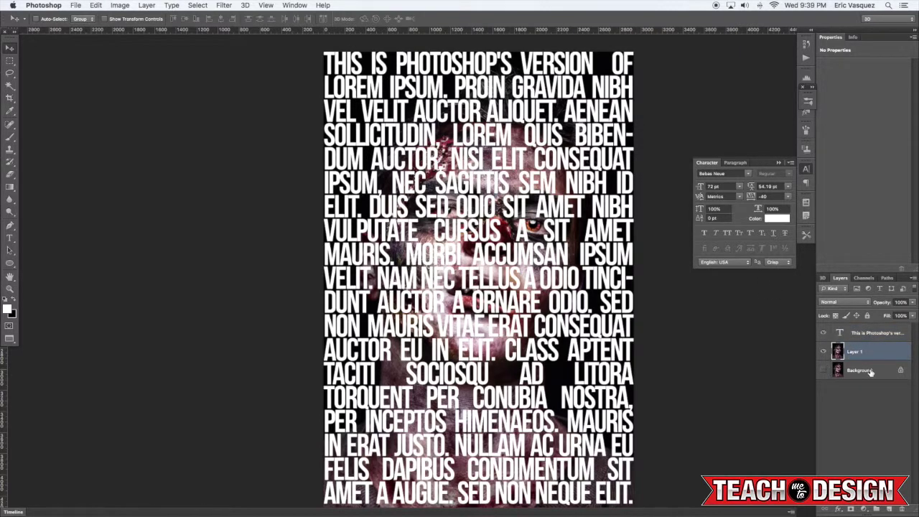
{"action": "key", "text": "d"}
{"action": "key", "text": "super+shift+alt+n"}
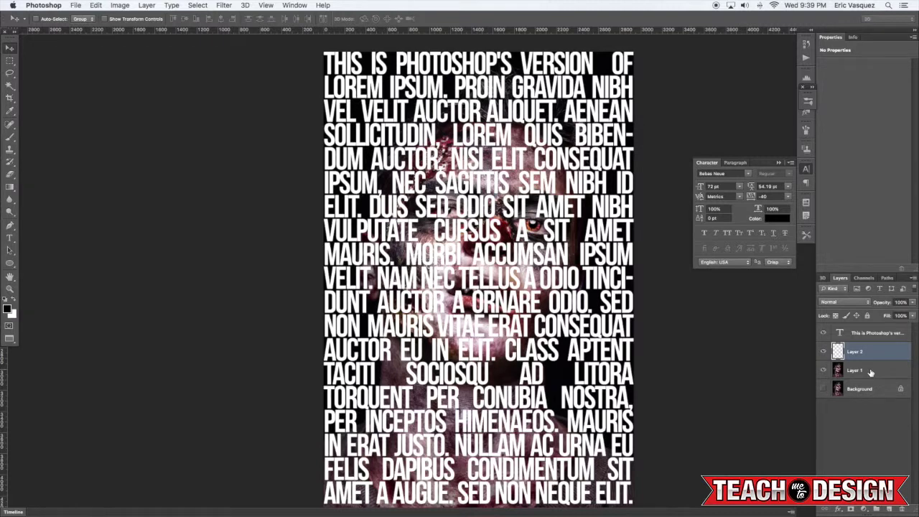
{"action": "key", "text": "alt+BackSpace"}
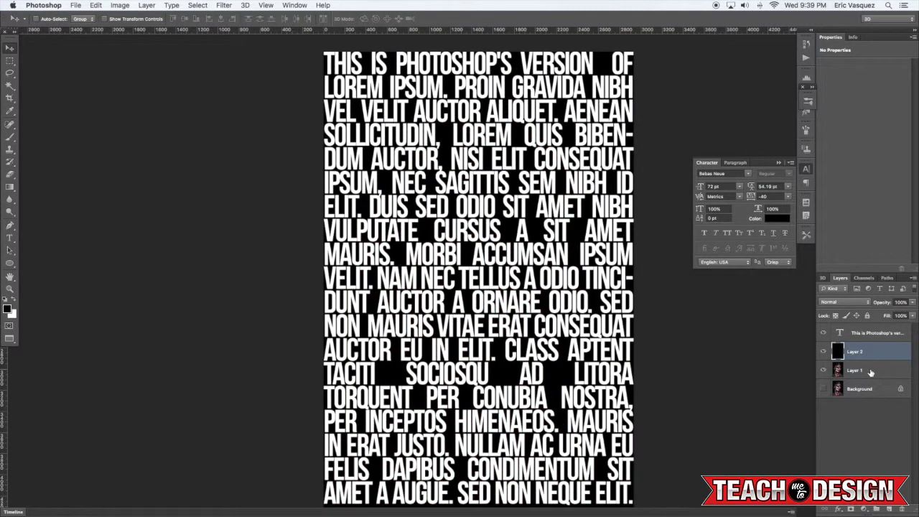
Move the Layer 1 portrait above the text layer and clip it to the text
{"action": "left_click", "coordinate": [872, 372]}
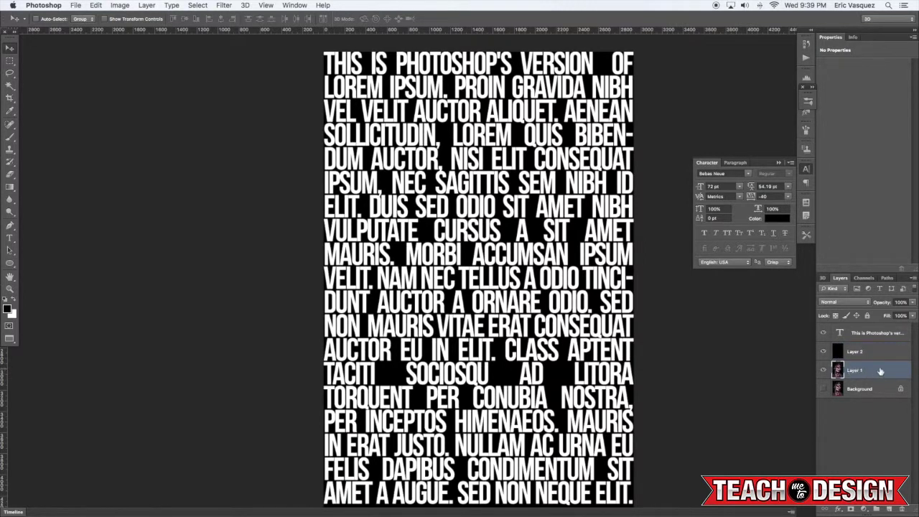
{"action": "left_click_drag", "start_coordinate": [875, 373], "coordinate": [868, 329]}
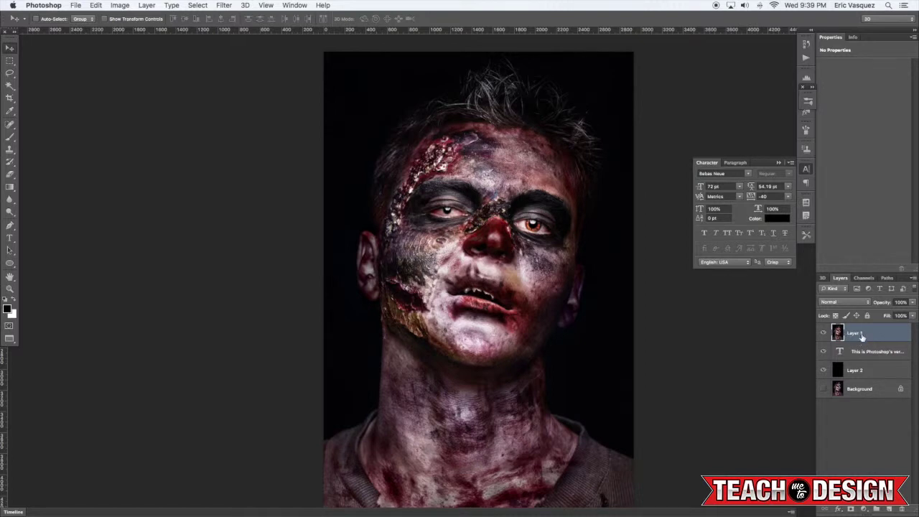
{"action": "left_click_drag", "start_coordinate": [864, 345], "coordinate": [870, 339]}
{"action": "left_click", "coordinate": [871, 338], "text": "alt"}
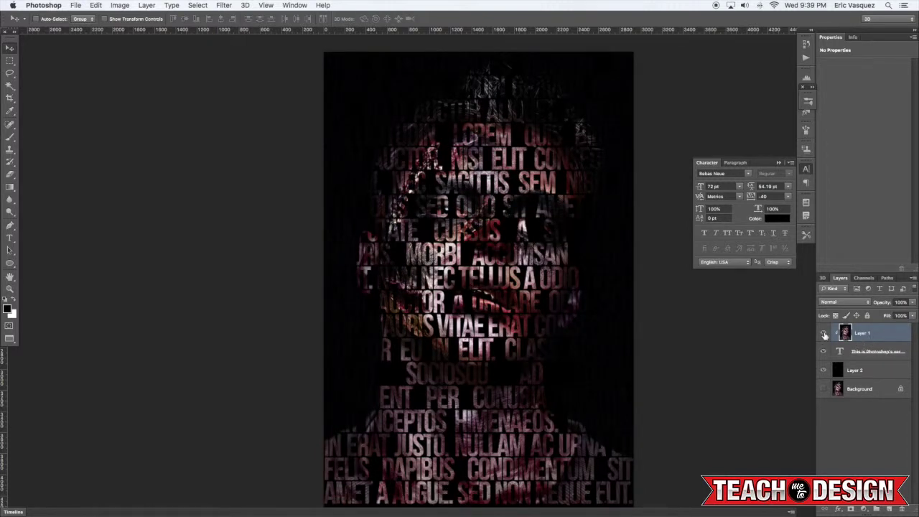
Try shifting the clipped portrait sideways within the text and undo the move
{"action": "scroll", "coordinate": [582, 300], "scroll_direction": "right", "scroll_amount": 2}
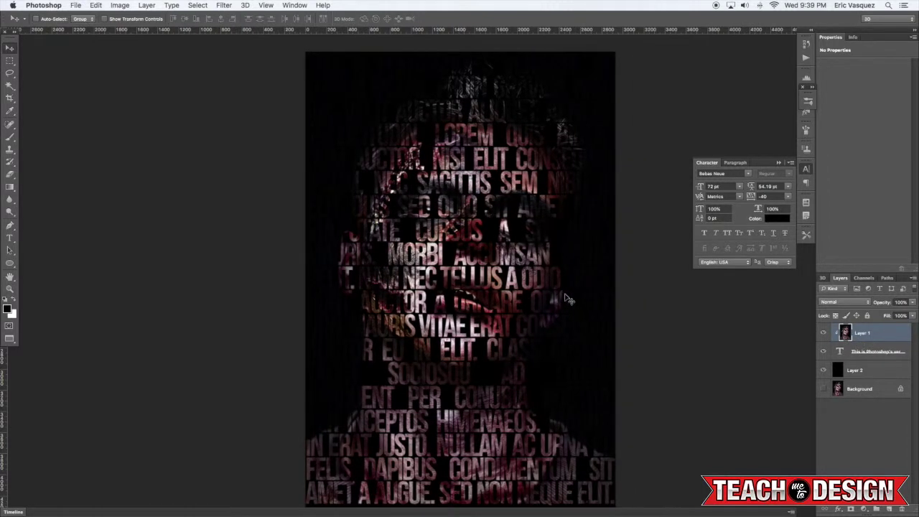
{"action": "left_click_drag", "start_coordinate": [546, 286], "coordinate": [480, 281]}
{"action": "key", "text": "super+z"}
{"action": "scroll", "coordinate": [747, 336], "scroll_direction": "right", "scroll_amount": 3}
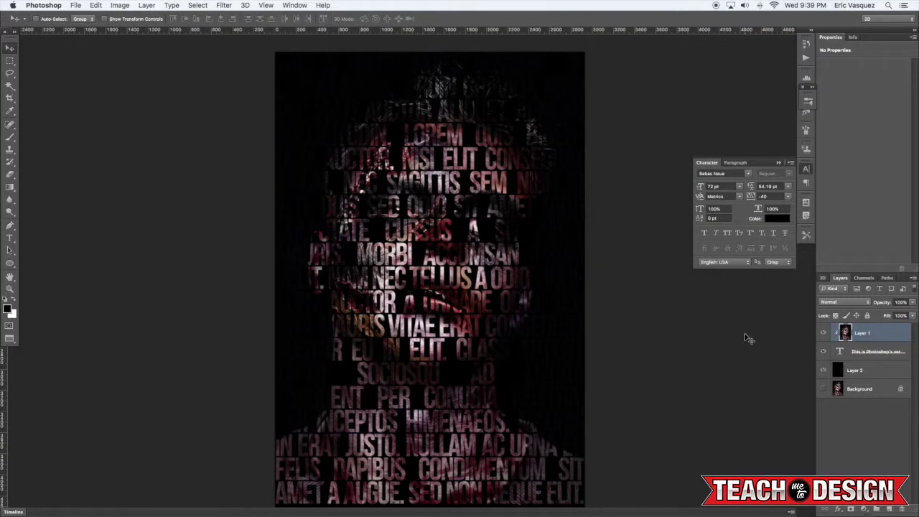
Collapse the Character panel and enlarge the word CURSUS over the nose to 114 pt
{"action": "left_click", "coordinate": [701, 163]}
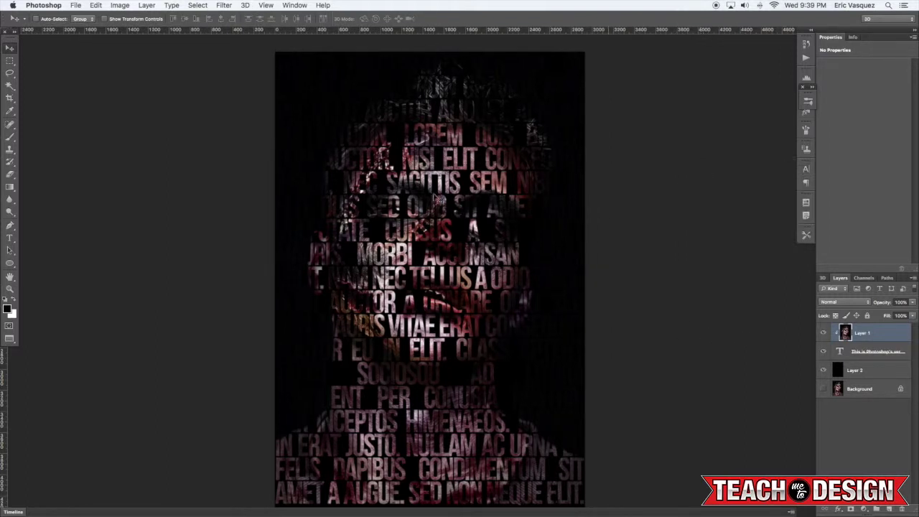
{"action": "scroll", "coordinate": [424, 223], "scroll_direction": "left", "scroll_amount": 1}
{"action": "key", "text": "t"}
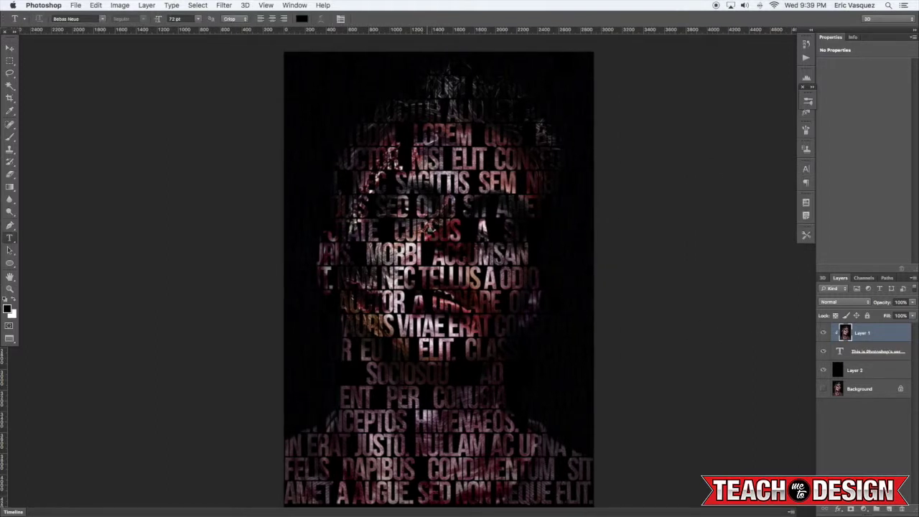
{"action": "left_click", "coordinate": [426, 230]}
{"action": "left_click_drag", "start_coordinate": [460, 228], "coordinate": [394, 230]}
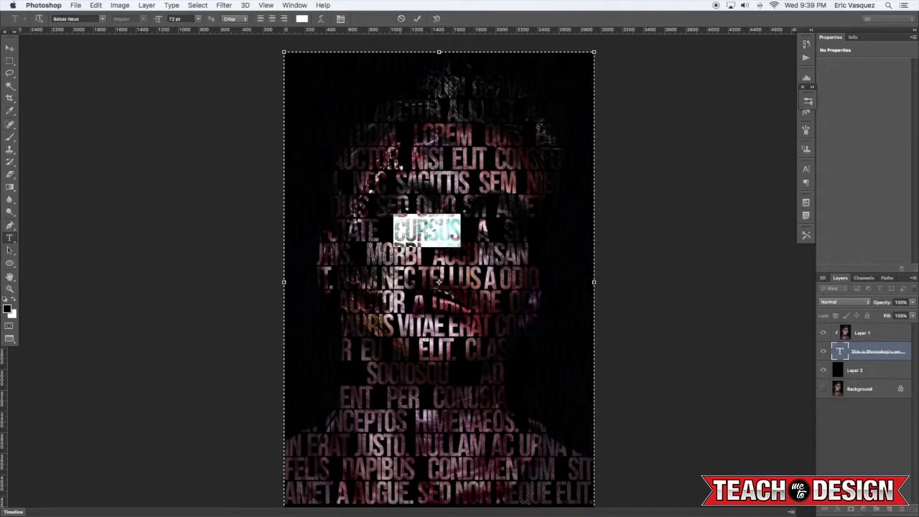
{"action": "key", "text": "super+shift+period"}
{"action": "key", "text": "super+shift+period"}
{"action": "key", "text": "super+shift+period"}
{"action": "key", "text": "super+shift+period"}
{"action": "key", "text": "super+shift+period"}
{"action": "key", "text": "super+shift+period"}
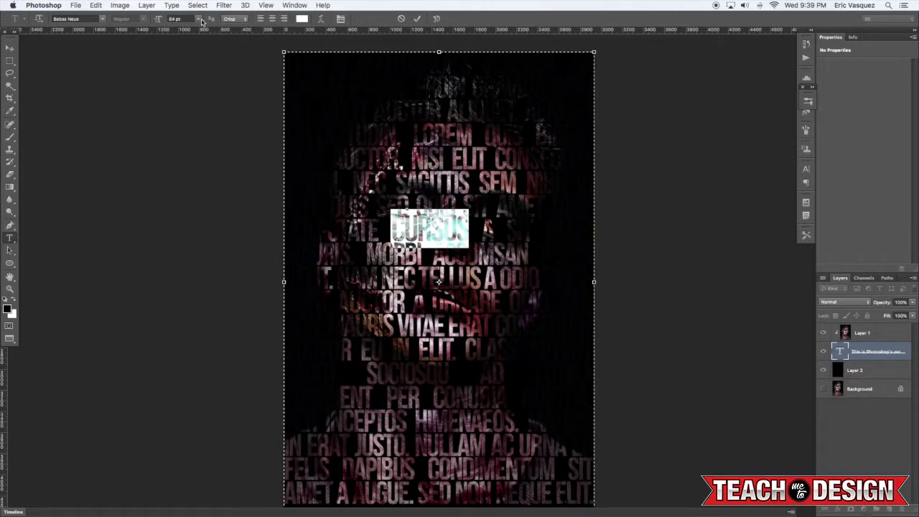
{"action": "left_click_drag", "start_coordinate": [159, 20], "coordinate": [176, 21]}
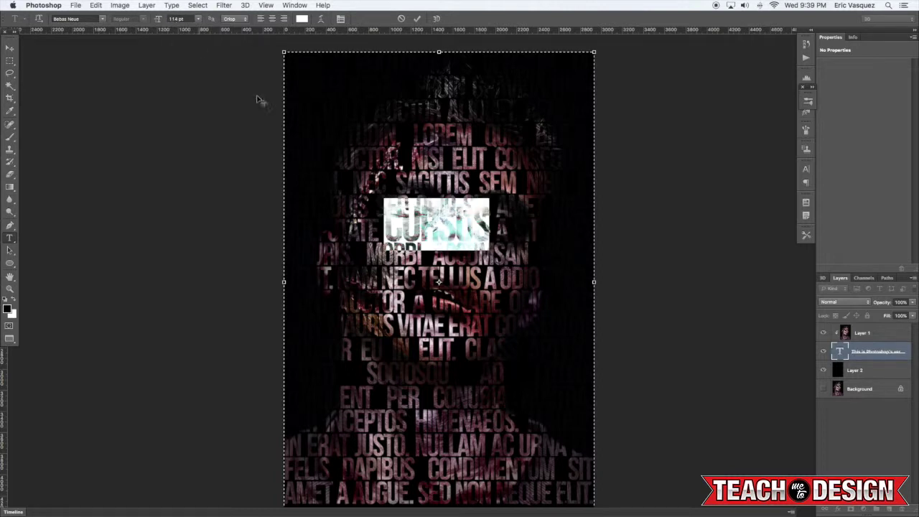
{"action": "left_click", "coordinate": [460, 229]}
Enlarge the run of text over the mouth and chin, from "A ornare" into the line with "Mauris vitae erat"
{"action": "scroll", "coordinate": [466, 227], "scroll_direction": "left", "scroll_amount": 2}
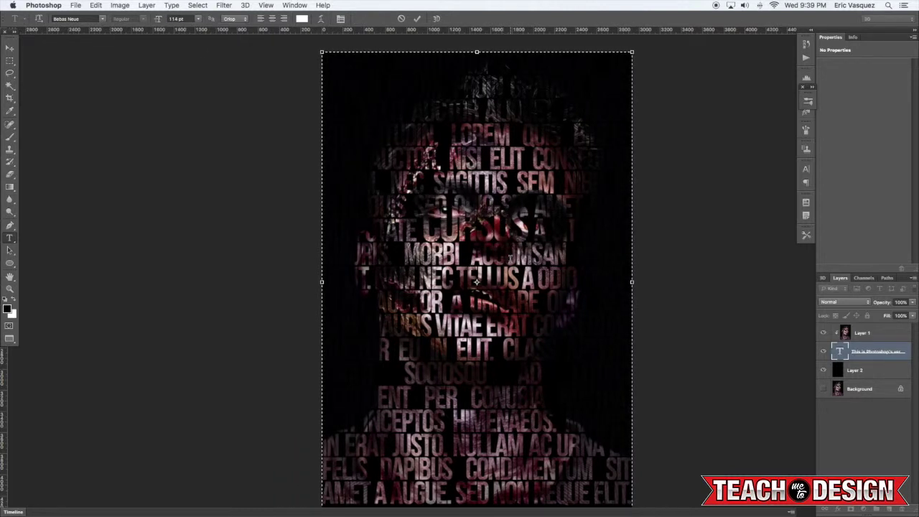
{"action": "left_click_drag", "start_coordinate": [453, 299], "coordinate": [565, 323]}
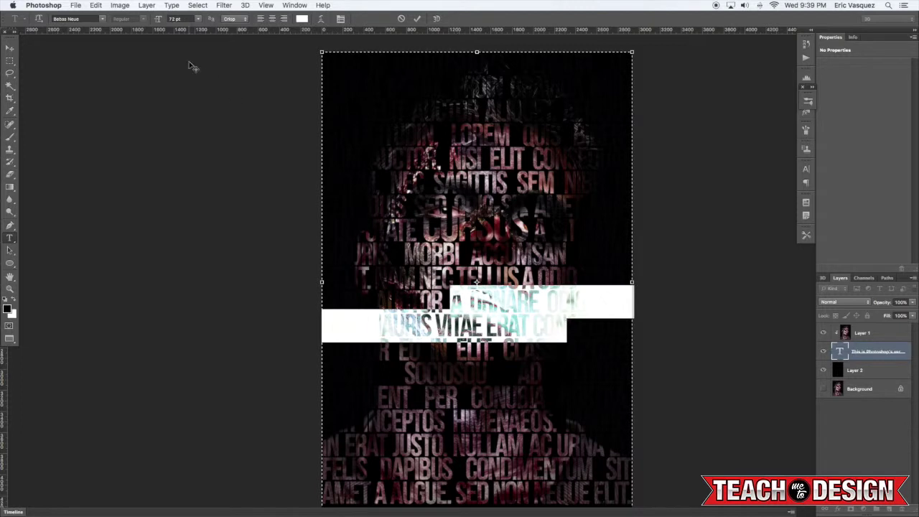
{"action": "scroll", "coordinate": [195, 57], "scroll_direction": "down", "scroll_amount": 1}
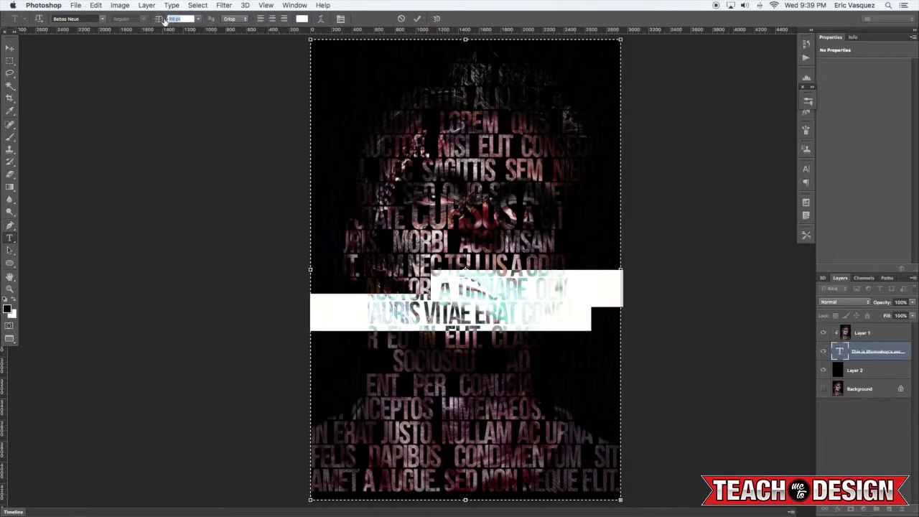
{"action": "left_click_drag", "start_coordinate": [164, 20], "coordinate": [166, 21]}
{"action": "left_click", "coordinate": [518, 400]}
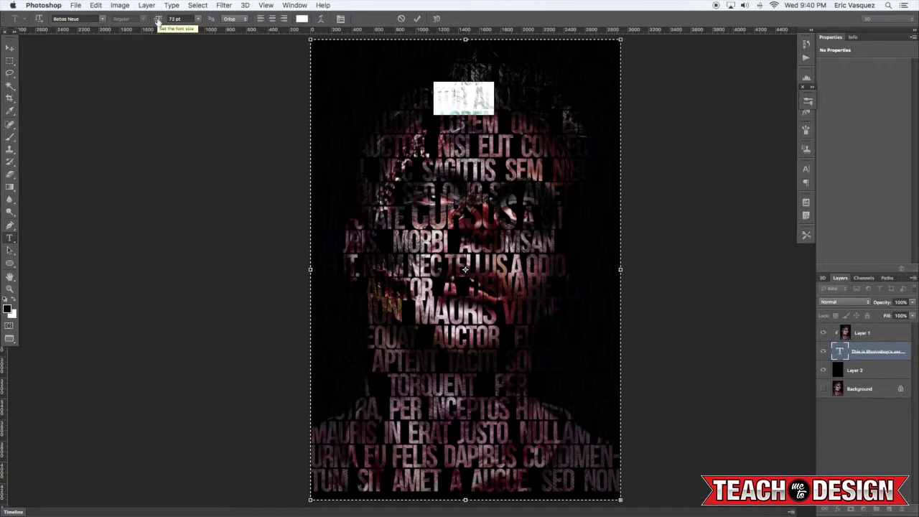
Enlarge the selected text on the third line over the hair to 88 pt and commit the text edit
{"action": "left_click_drag", "start_coordinate": [158, 21], "coordinate": [166, 21]}
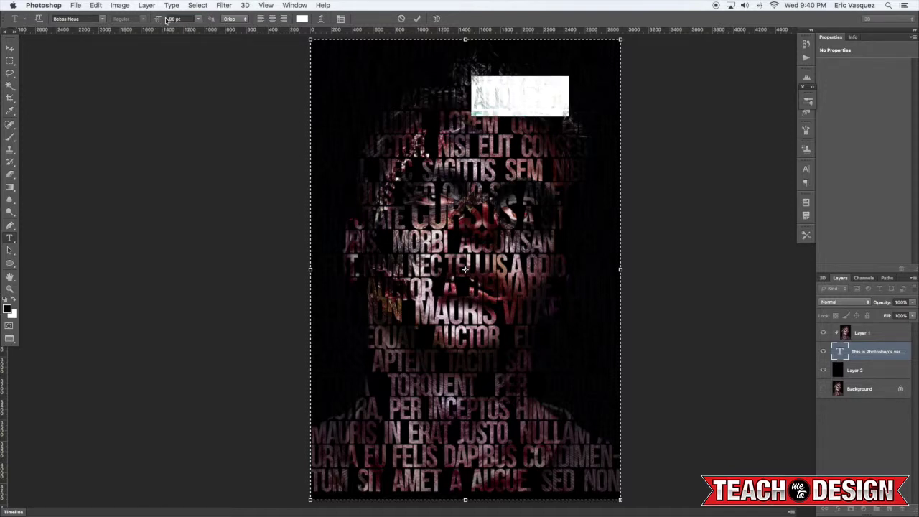
{"action": "left_click", "coordinate": [563, 103]}
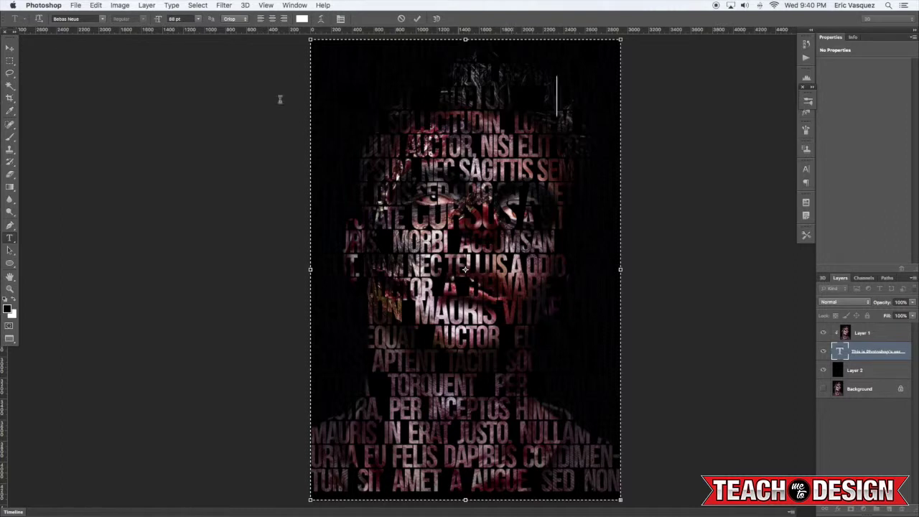
{"action": "left_click", "coordinate": [9, 49]}
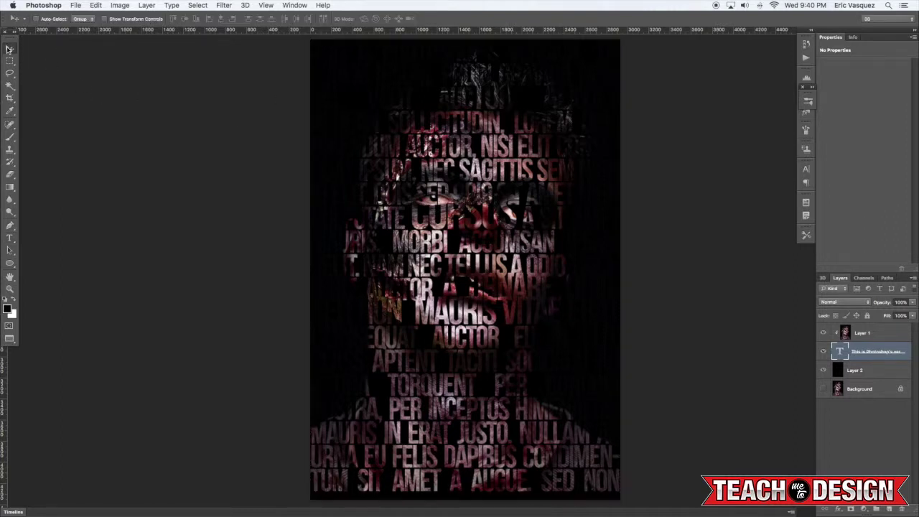
Duplicate the Layer 1 portrait and add a Black & White adjustment layer clipped to the copy
{"action": "left_click", "coordinate": [873, 339]}
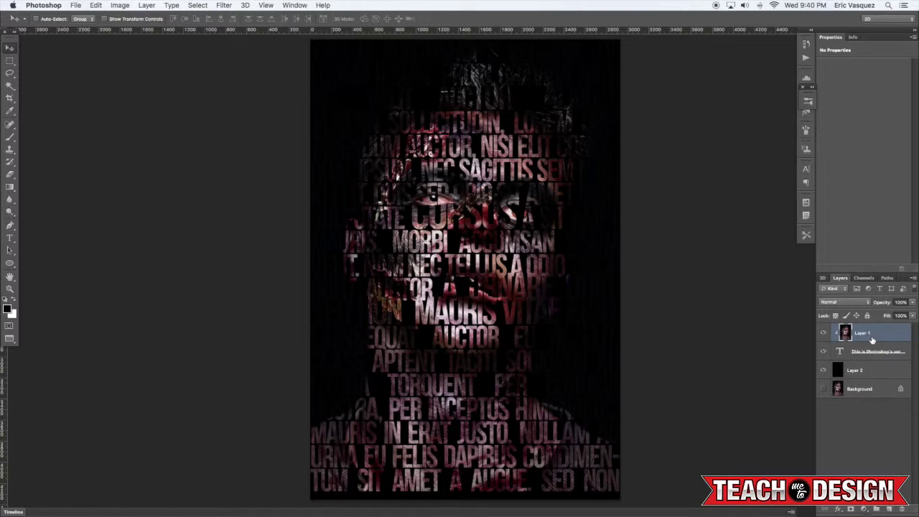
{"action": "key", "text": "super+j"}
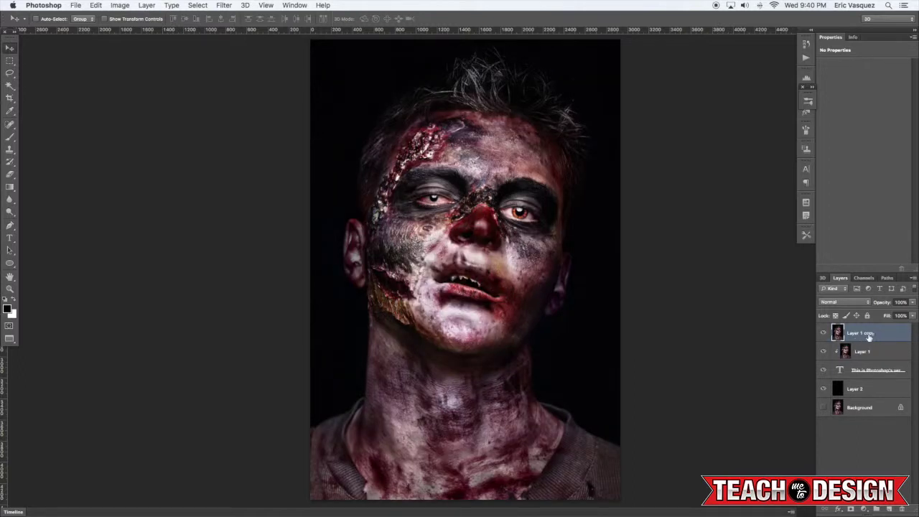
{"action": "left_click", "coordinate": [864, 511]}
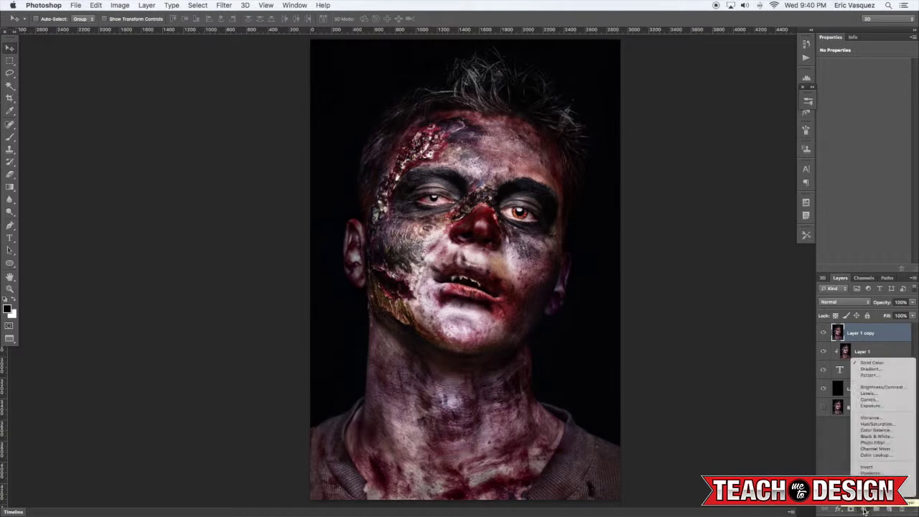
{"action": "left_click", "coordinate": [876, 436], "text": "alt"}
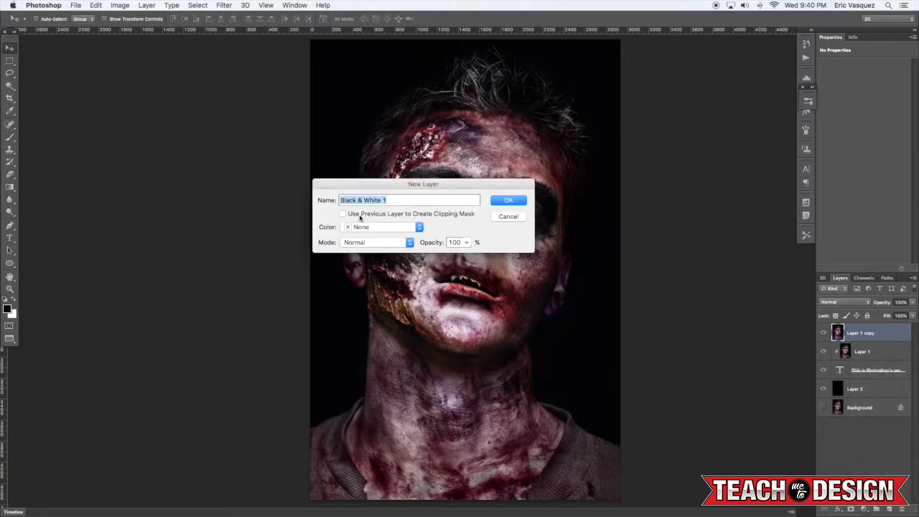
{"action": "left_click", "coordinate": [440, 217]}
{"action": "left_click", "coordinate": [509, 200]}
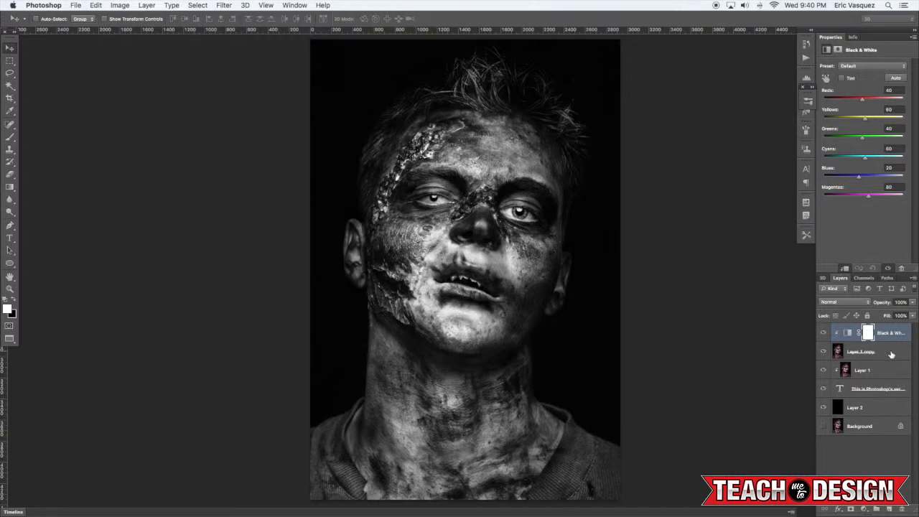
Merge the Black & White adjustment with the portrait copy and clip the merged layer to the text, above Layer 1
{"action": "left_click", "coordinate": [891, 352], "text": "shift"}
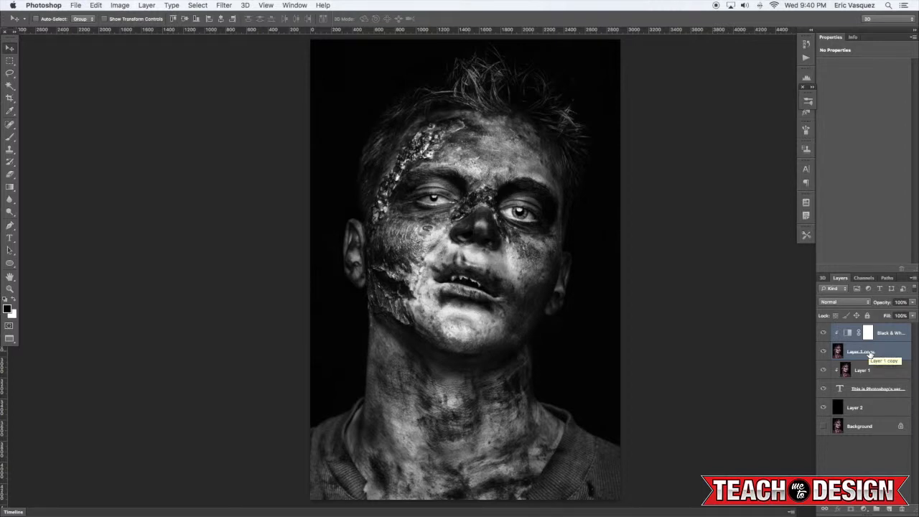
{"action": "key", "text": "super+e"}
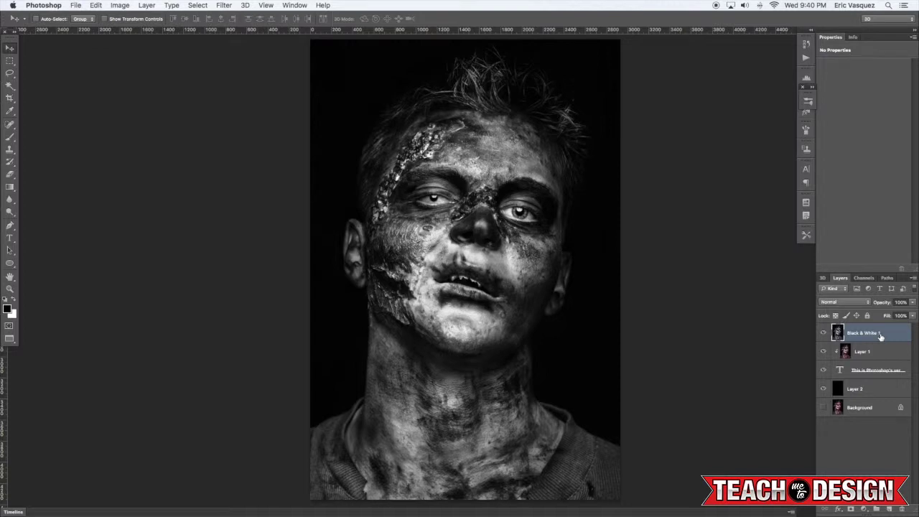
{"action": "key", "text": "super+bracketleft"}
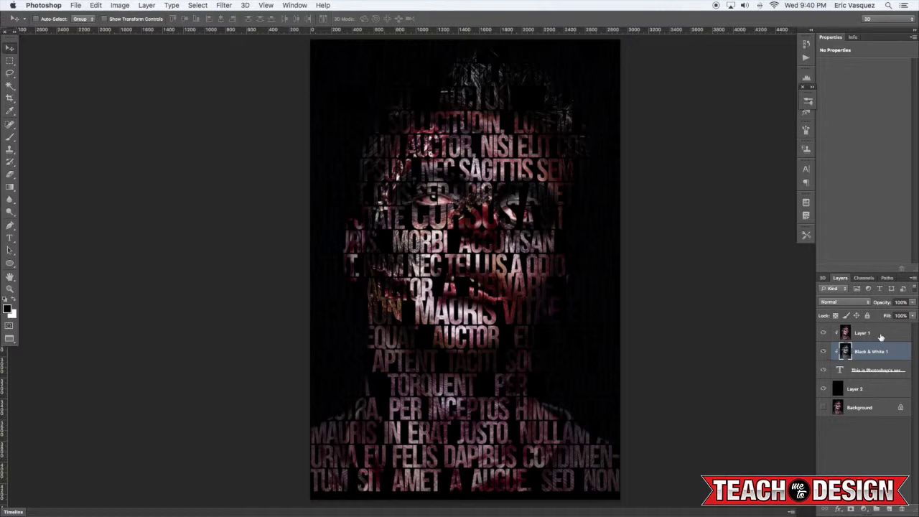
{"action": "key", "text": "super+bracketright"}
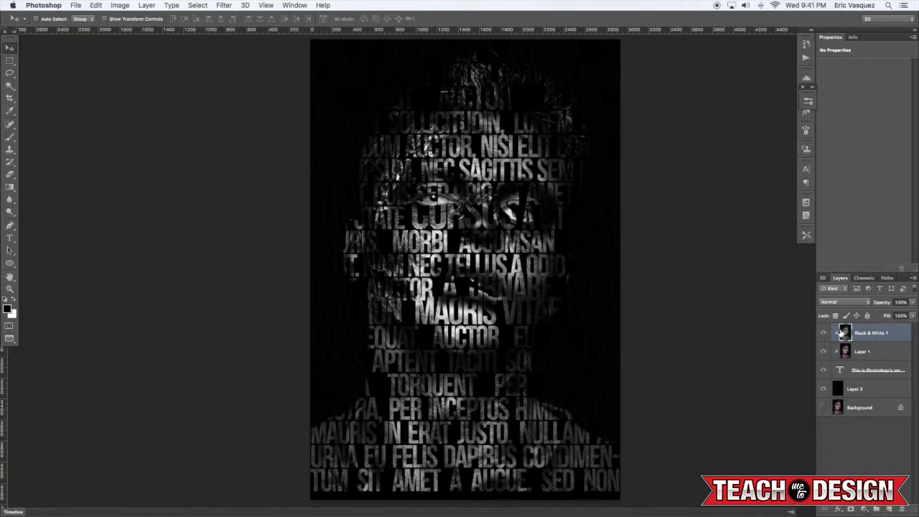
Reduce the Black & White 1 layer's opacity to 50% and compare the portrait with that layer hidden and shown
{"action": "left_click", "coordinate": [823, 334]}
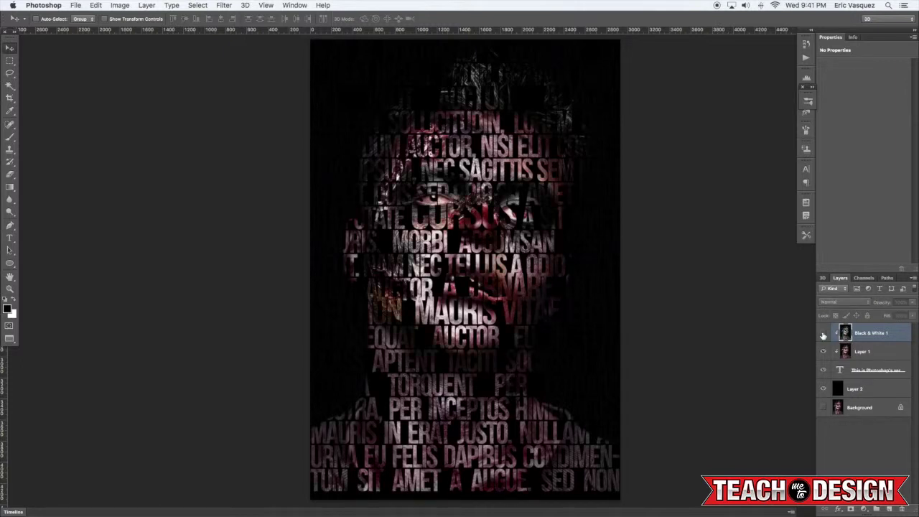
{"action": "left_click", "coordinate": [823, 334]}
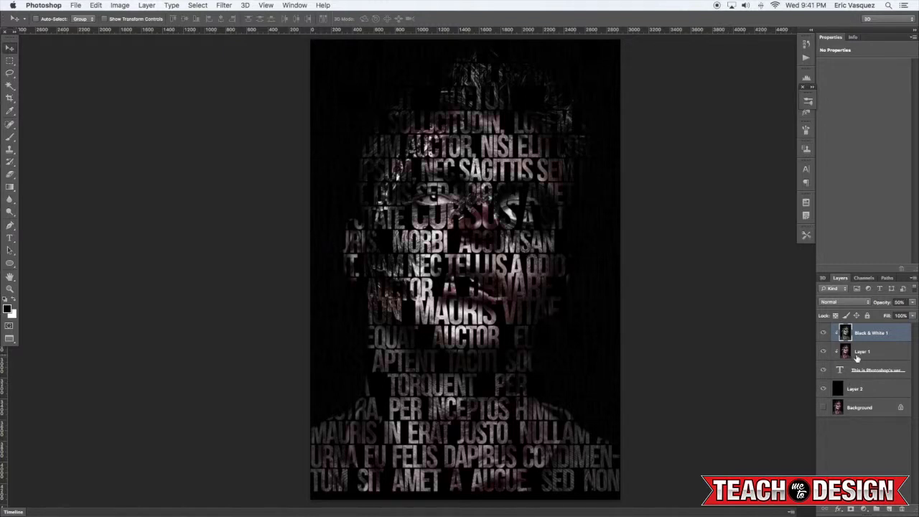
{"action": "left_click", "coordinate": [824, 334]}
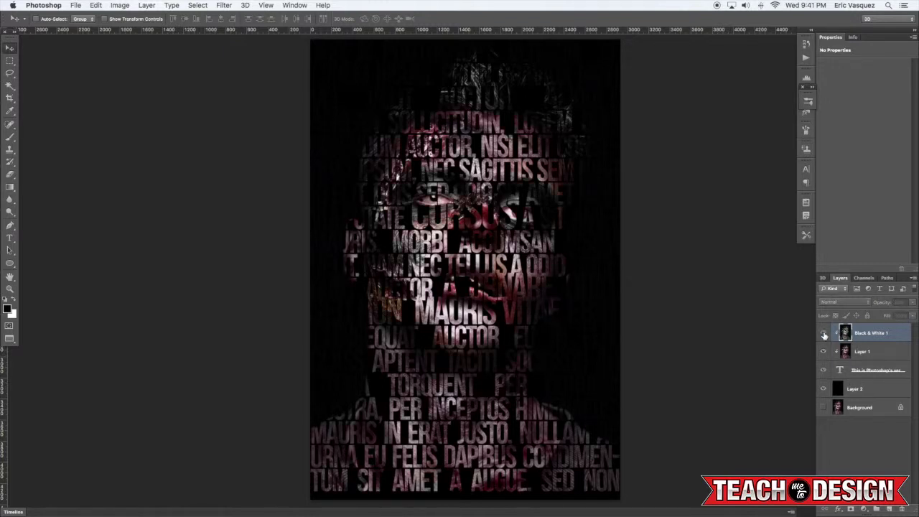
{"action": "left_click", "coordinate": [824, 334]}
{"action": "left_click", "coordinate": [824, 334]}
{"action": "left_click", "coordinate": [824, 334]}
{"action": "left_click", "coordinate": [824, 335]}
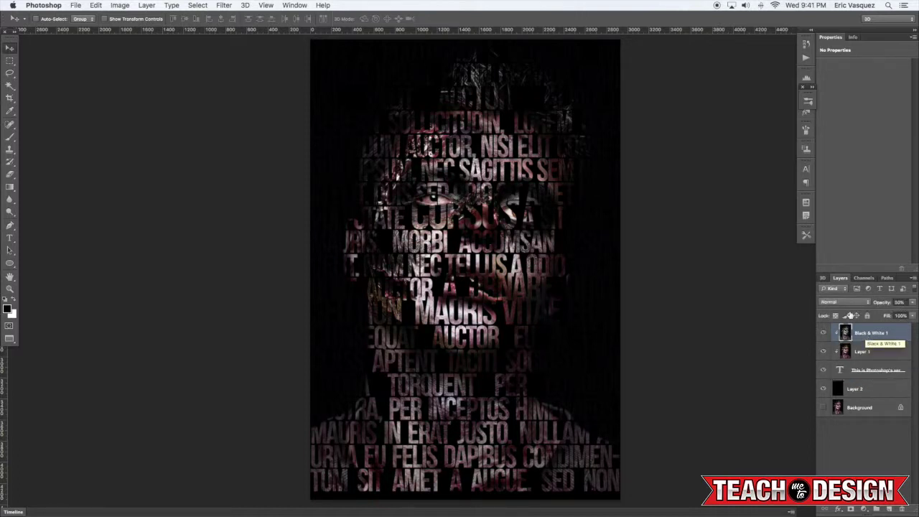
Set the Black & White 1 layer's blending mode to Soft Light and compare the portrait with that layer hidden and shown
{"action": "left_click", "coordinate": [845, 301]}
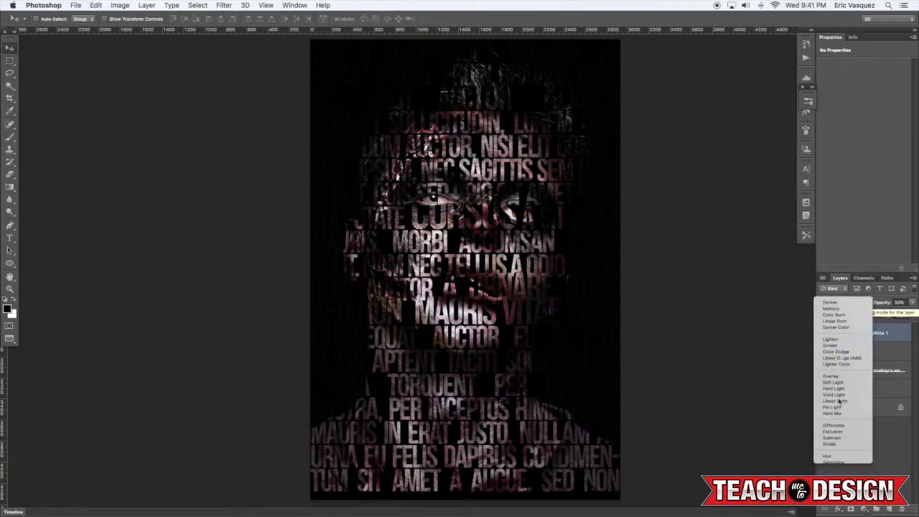
{"action": "left_click", "coordinate": [833, 382]}
{"action": "left_click", "coordinate": [824, 334]}
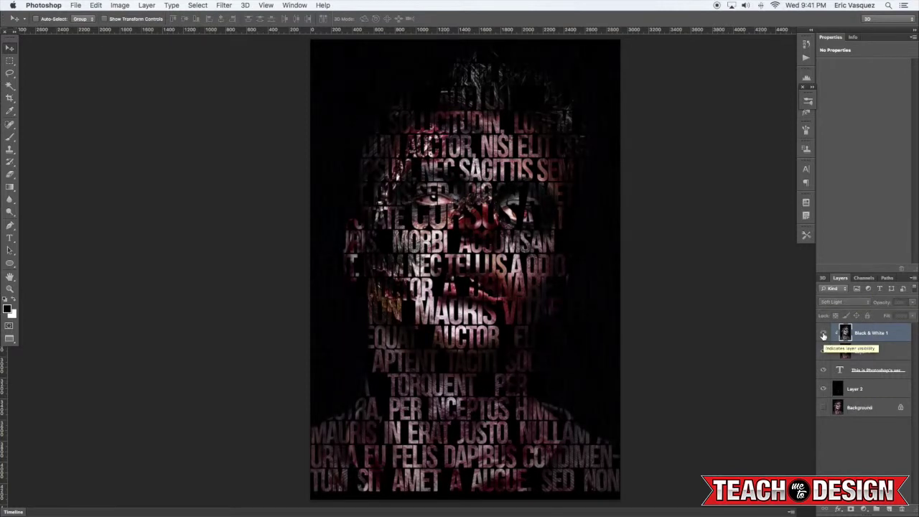
{"action": "left_click", "coordinate": [824, 334]}
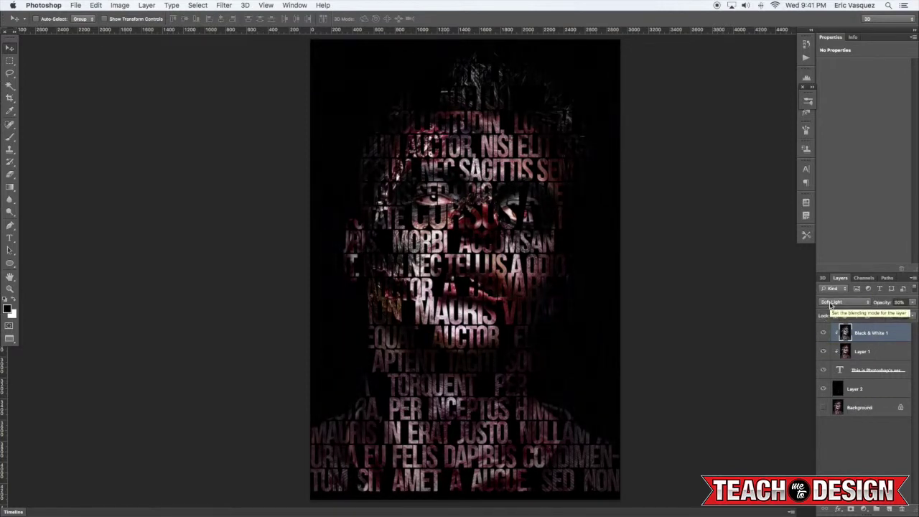
{"action": "left_click", "coordinate": [823, 333]}
{"action": "left_click", "coordinate": [824, 333]}
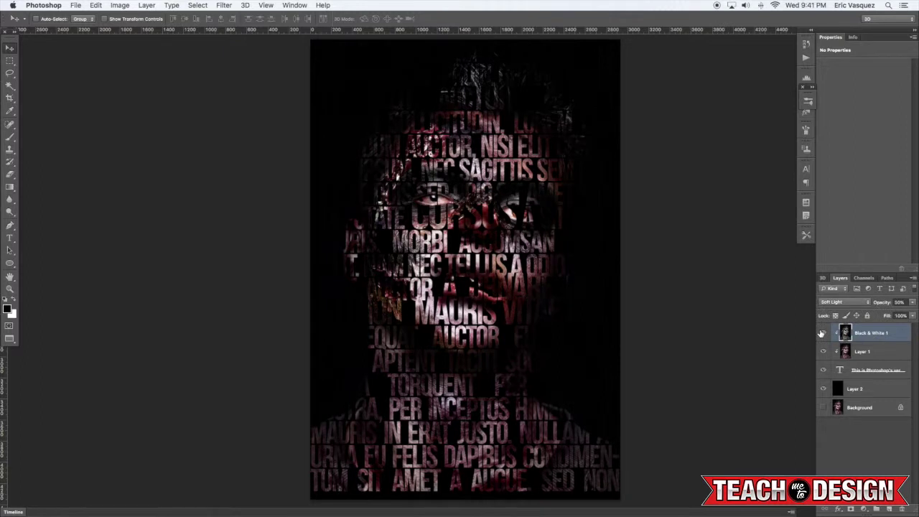
{"action": "left_click", "coordinate": [823, 333]}
{"action": "left_click", "coordinate": [823, 333]}
Duplicate the Black & White 1 layer and set the unclipped copy to Normal blending at 100% opacity
{"action": "key", "text": "super+j"}
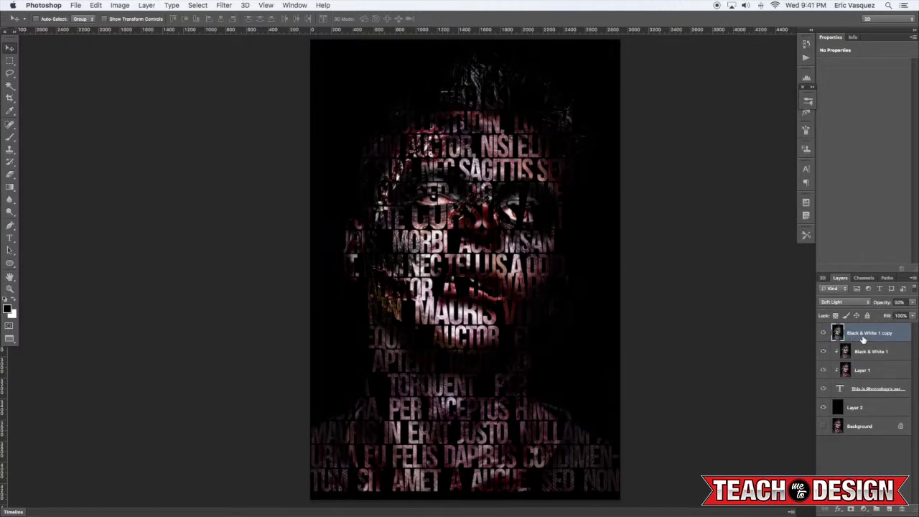
{"action": "left_click", "coordinate": [844, 302]}
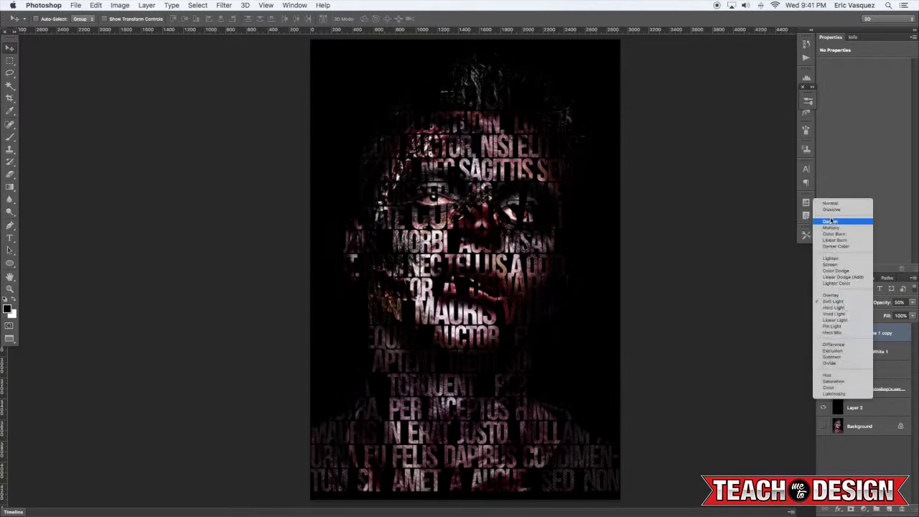
{"action": "left_click", "coordinate": [826, 207]}
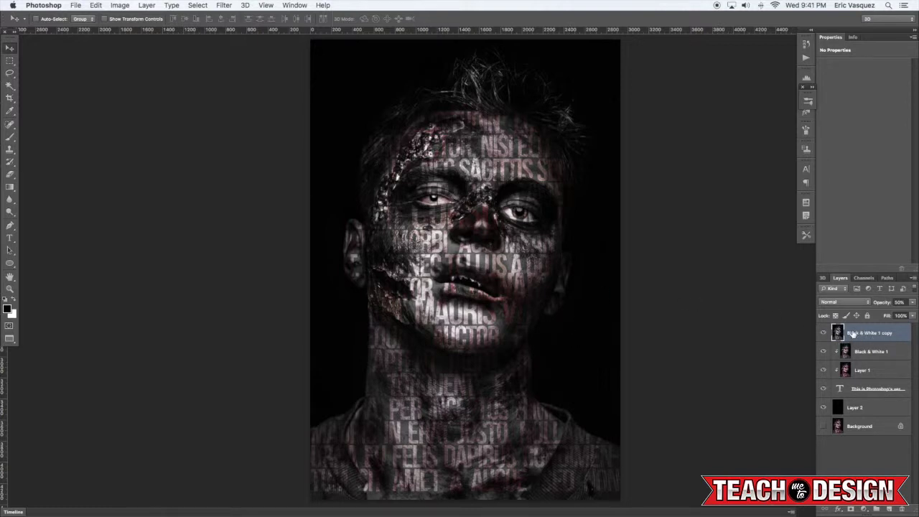
{"action": "key", "text": "0"}
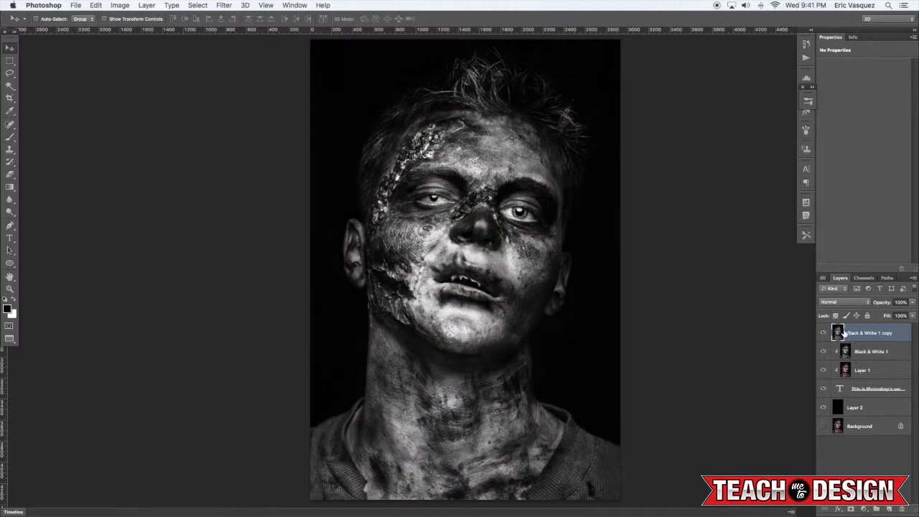
{"action": "scroll", "coordinate": [799, 422], "scroll_direction": "right", "scroll_amount": 3}
{"action": "left_click_drag", "start_coordinate": [595, 413], "coordinate": [615, 404]}
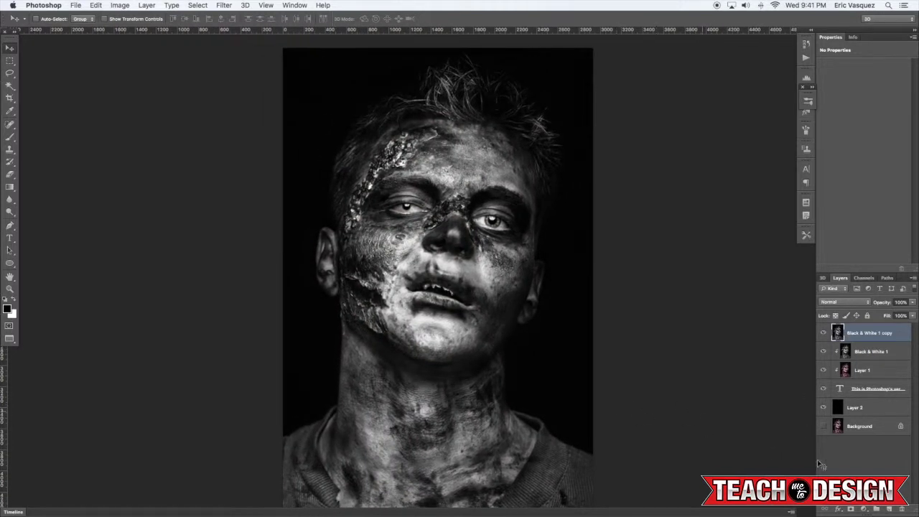
Add a black layer mask to the copy and paint white at 20% brush opacity around the hair, ears, cheek, neck and shoulders
{"action": "left_click", "coordinate": [851, 509], "text": "alt"}
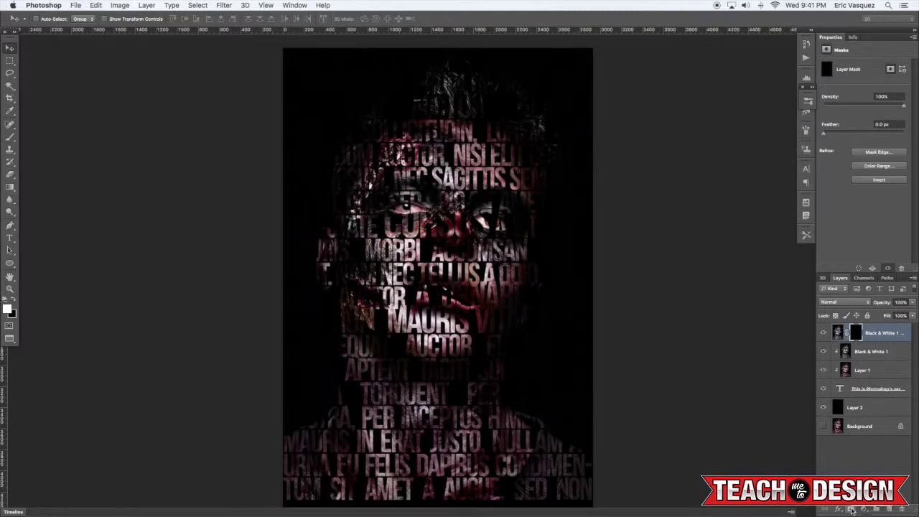
{"action": "scroll", "coordinate": [614, 358], "scroll_direction": "left", "scroll_amount": 2}
{"action": "scroll", "coordinate": [615, 357], "scroll_direction": "left", "scroll_amount": 3}
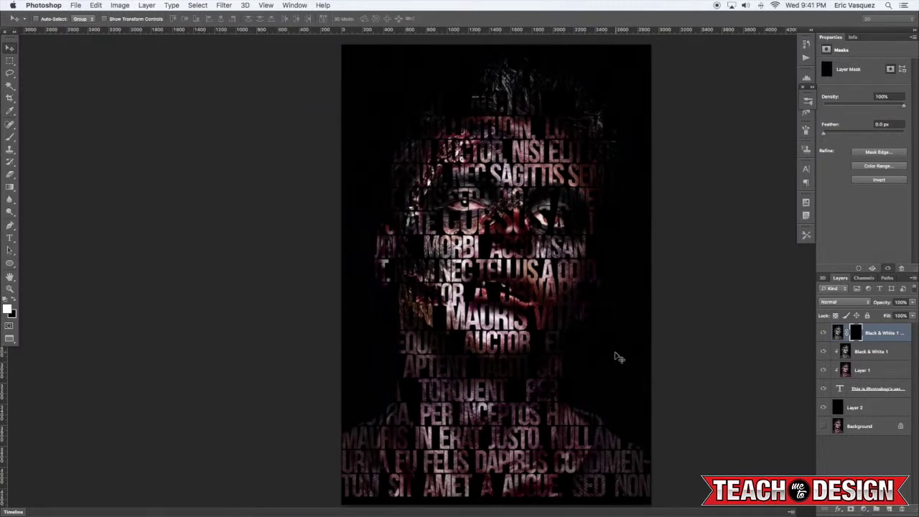
{"action": "key", "text": "b"}
{"action": "key", "text": "bracketright"}
{"action": "key", "text": "bracketright"}
{"action": "key", "text": "bracketright"}
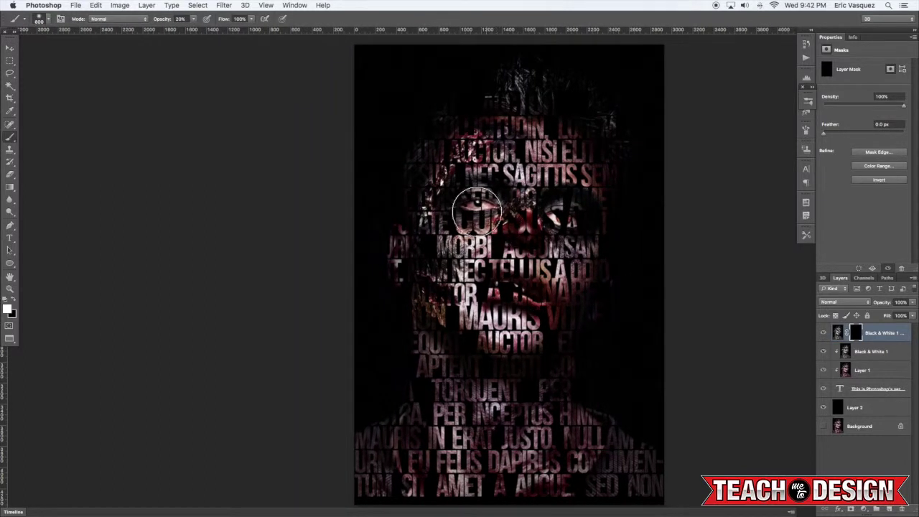
{"action": "left_click", "coordinate": [477, 205]}
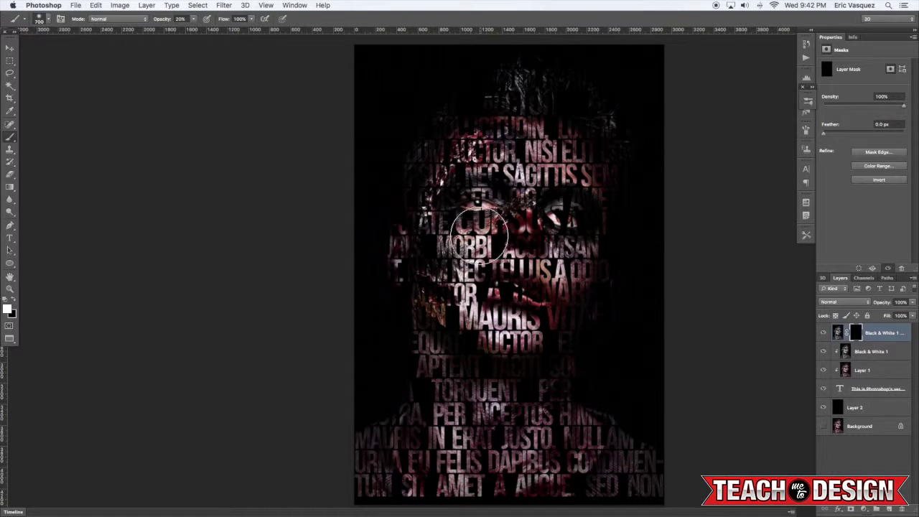
{"action": "scroll", "coordinate": [463, 237], "scroll_direction": "down", "scroll_amount": 1}
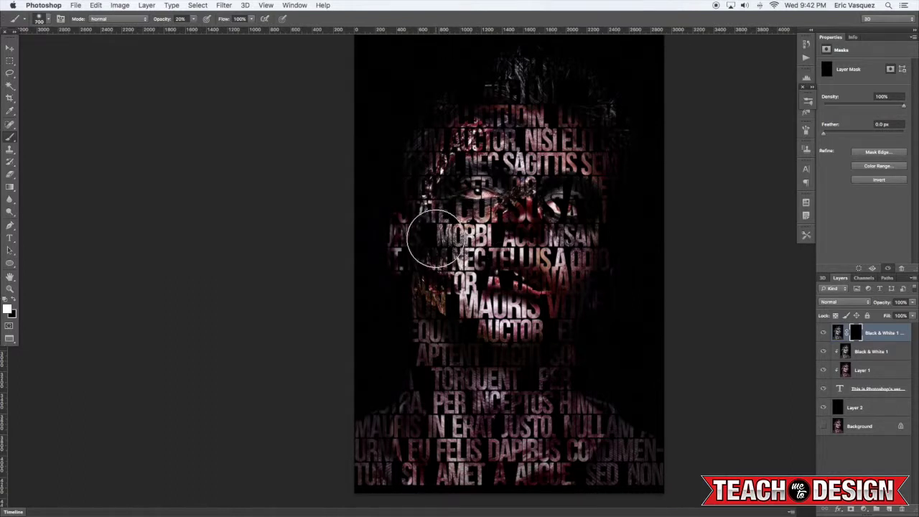
{"action": "mouse_move", "coordinate": [434, 222]}
{"action": "left_mouse_down"}
{"action": "mouse_move", "coordinate": [417, 257]}
{"action": "mouse_move", "coordinate": [424, 240]}
{"action": "mouse_move", "coordinate": [438, 308]}
{"action": "mouse_move", "coordinate": [427, 335]}
{"action": "mouse_move", "coordinate": [427, 418]}
{"action": "mouse_move", "coordinate": [351, 468]}
{"action": "mouse_move", "coordinate": [410, 332]}
{"action": "mouse_move", "coordinate": [409, 242]}
{"action": "mouse_move", "coordinate": [394, 218]}
{"action": "mouse_move", "coordinate": [390, 154]}
{"action": "mouse_move", "coordinate": [407, 119]}
{"action": "mouse_move", "coordinate": [404, 158]}
{"action": "mouse_move", "coordinate": [431, 96]}
{"action": "mouse_move", "coordinate": [498, 55]}
{"action": "mouse_move", "coordinate": [476, 43]}
{"action": "mouse_move", "coordinate": [626, 98]}
{"action": "mouse_move", "coordinate": [646, 177]}
{"action": "mouse_move", "coordinate": [638, 267]}
{"action": "mouse_move", "coordinate": [601, 295]}
{"action": "mouse_move", "coordinate": [597, 273]}
{"action": "mouse_move", "coordinate": [618, 283]}
{"action": "mouse_move", "coordinate": [589, 266]}
{"action": "mouse_move", "coordinate": [565, 379]}
{"action": "mouse_move", "coordinate": [623, 417]}
{"action": "left_mouse_up"}
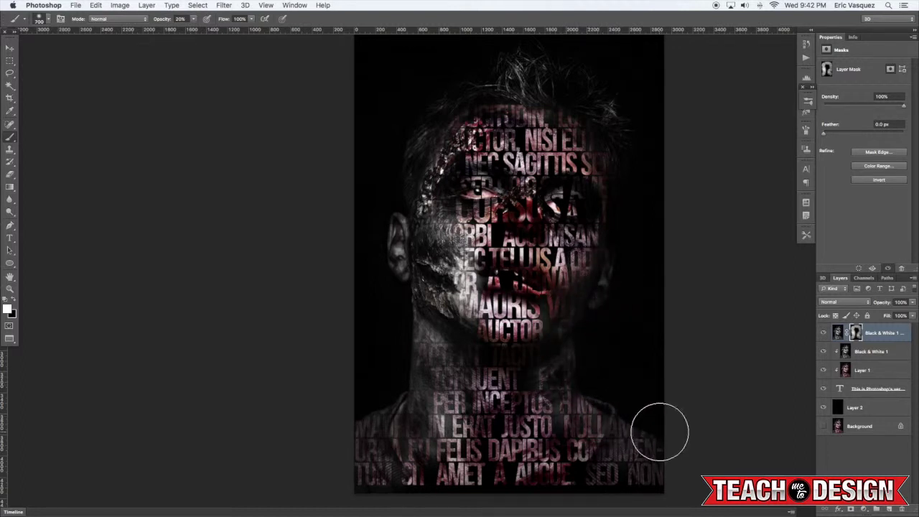
Toggle Layer 1's visibility to check its effect and hide the masked black-and-white copy
{"action": "left_click", "coordinate": [894, 370]}
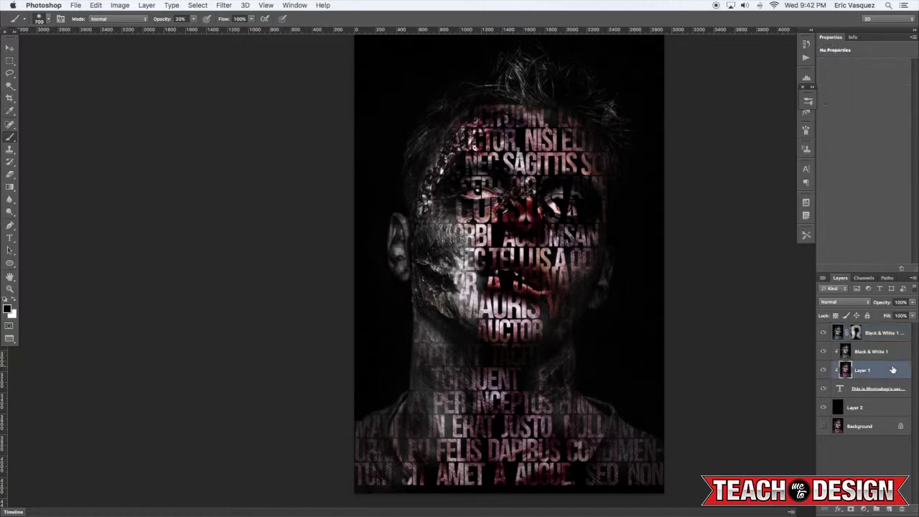
{"action": "left_click", "coordinate": [823, 370]}
{"action": "left_click", "coordinate": [823, 370]}
{"action": "left_click", "coordinate": [824, 333]}
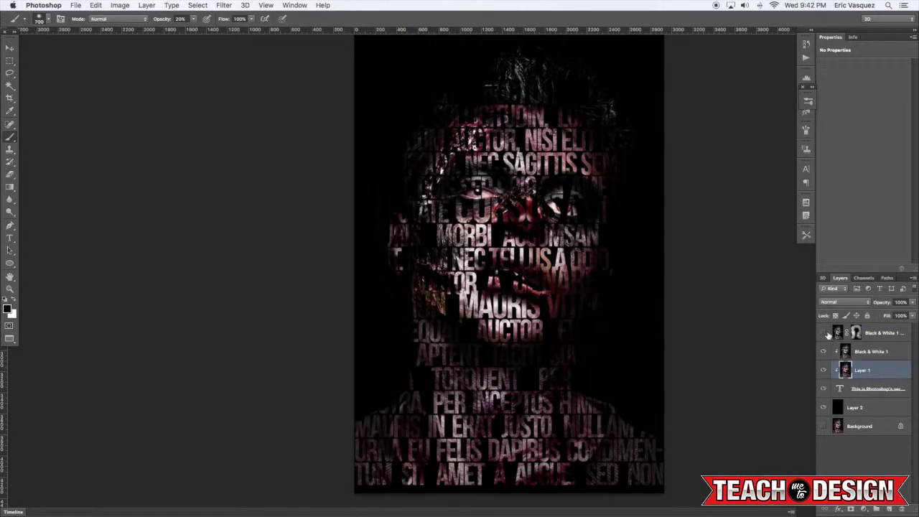
Duplicate the text layer and move the white text copy above the Black & White 1 layer
{"action": "left_click", "coordinate": [875, 390]}
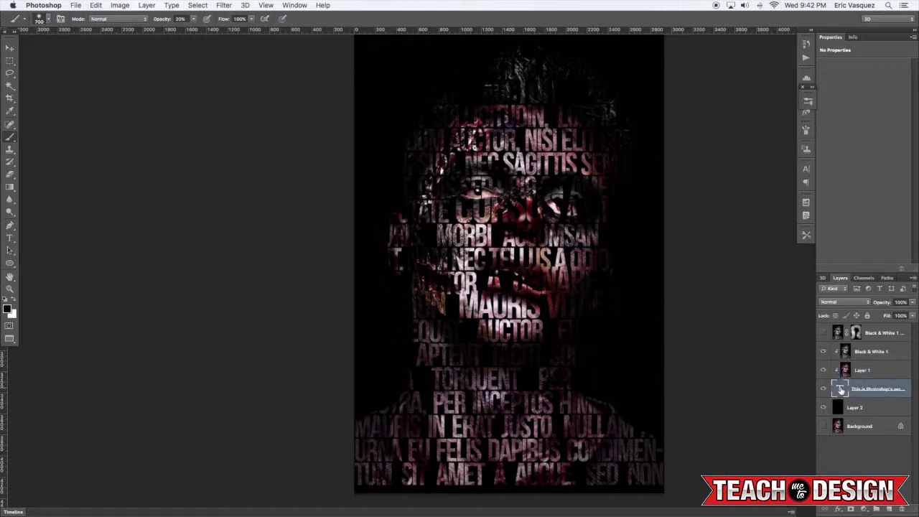
{"action": "key", "text": "super+j"}
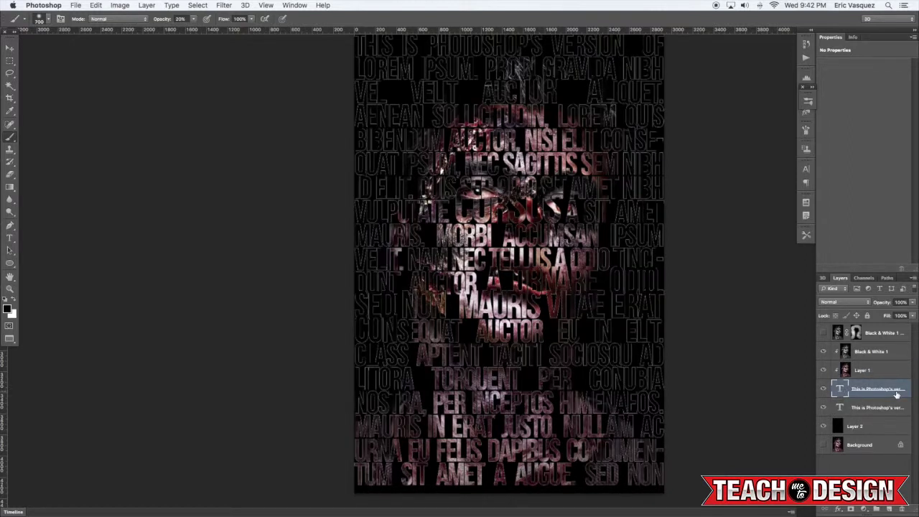
{"action": "left_click", "coordinate": [875, 409]}
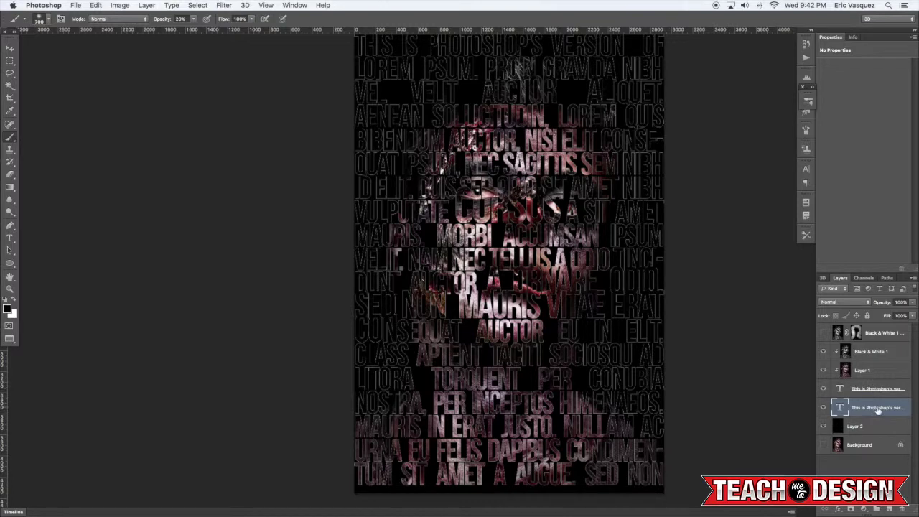
{"action": "left_click_drag", "start_coordinate": [878, 410], "coordinate": [867, 346]}
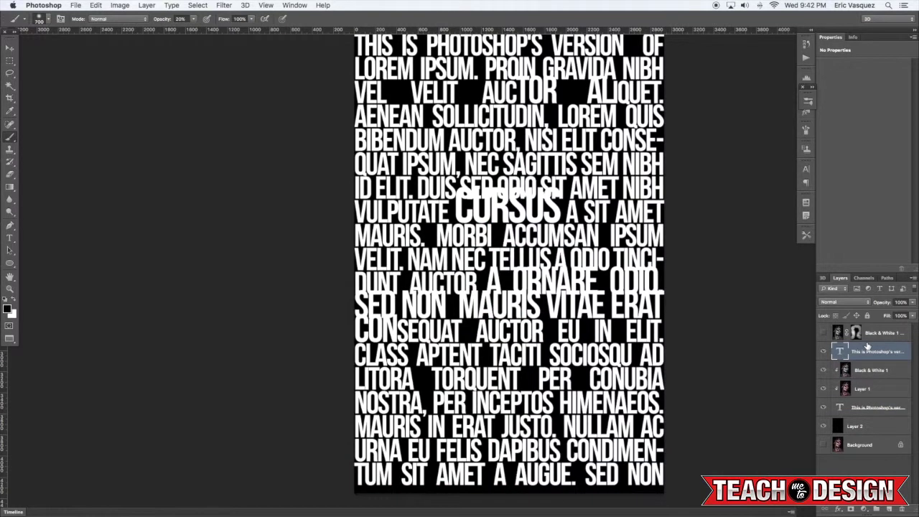
Set the upper text layer's blending mode to Soft Light and compare the portrait with it hidden and shown
{"action": "left_click", "coordinate": [844, 302]}
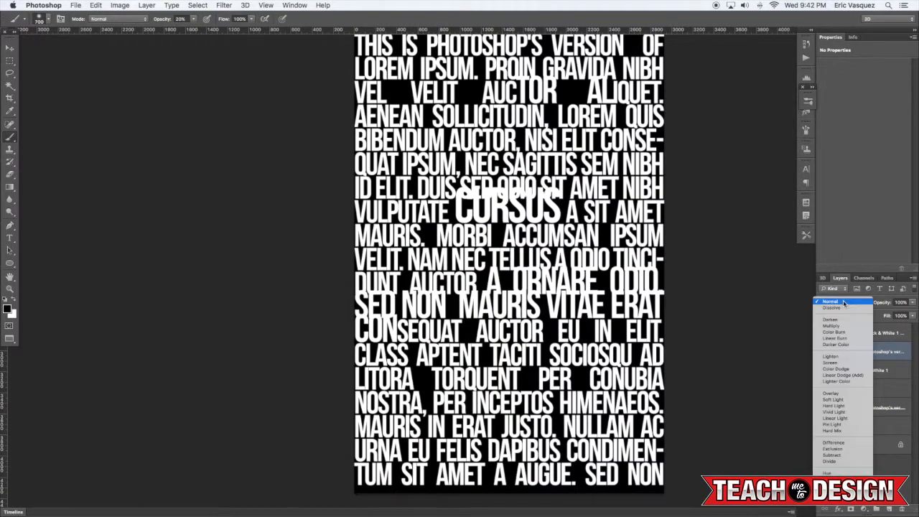
{"action": "left_click", "coordinate": [842, 395]}
{"action": "left_click", "coordinate": [824, 351]}
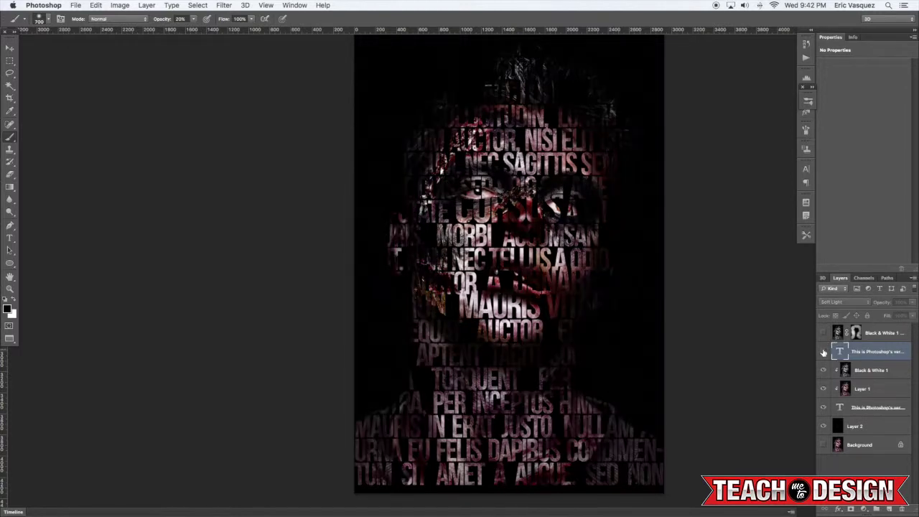
{"action": "left_click", "coordinate": [824, 351]}
{"action": "left_click", "coordinate": [824, 352]}
{"action": "left_click", "coordinate": [824, 351]}
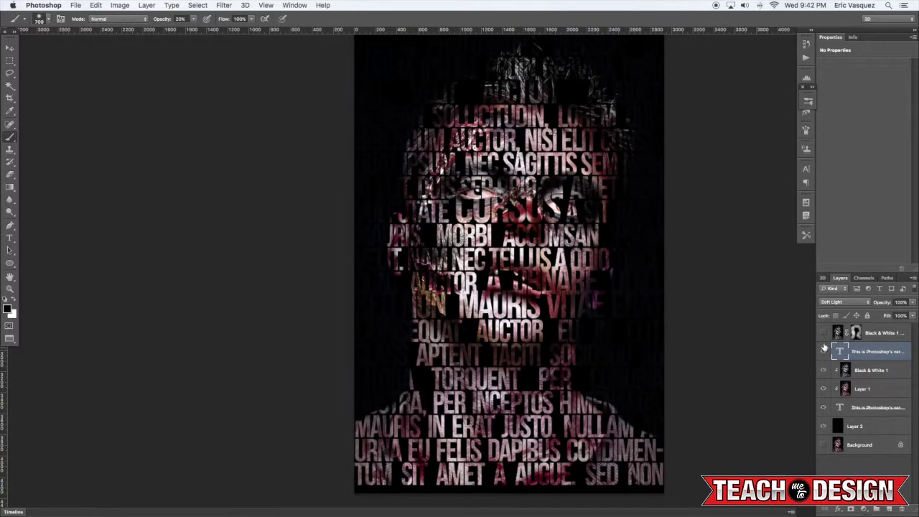
Change the upper text layer's blending mode to Overlay and compare the portrait with it hidden and shown
{"action": "left_click", "coordinate": [832, 302]}
{"action": "left_click", "coordinate": [831, 299]}
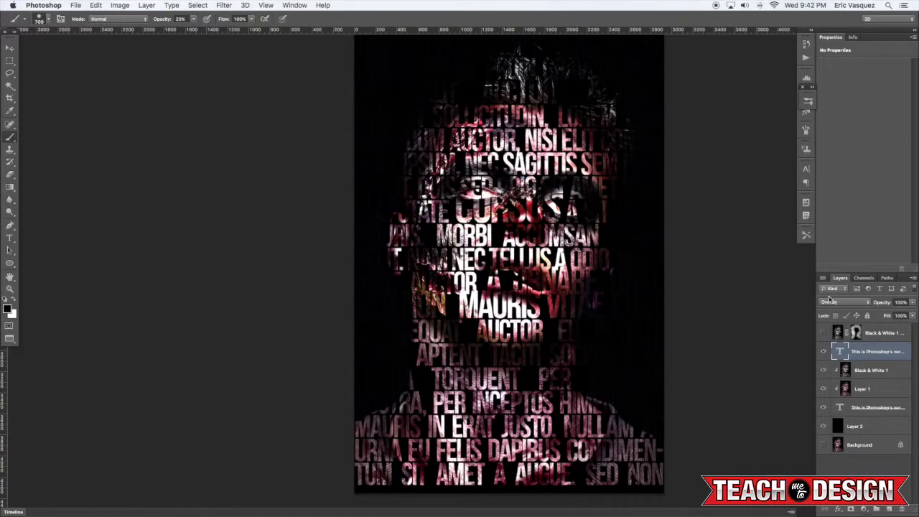
{"action": "left_click", "coordinate": [824, 352]}
{"action": "left_click", "coordinate": [824, 353]}
Rasterize the upper text layer and try a Motion Blur on it with a 90° angle and 1281-pixel distance
{"action": "right_click", "coordinate": [884, 353]}
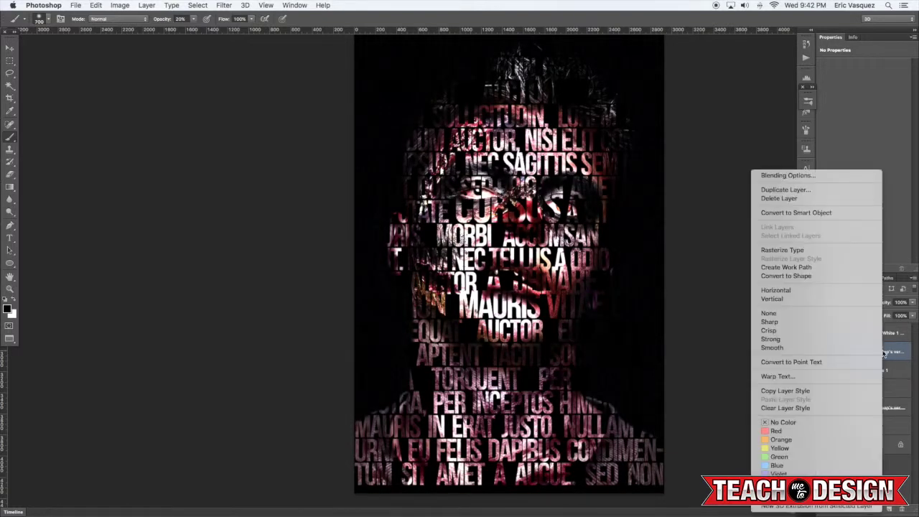
{"action": "left_click", "coordinate": [787, 251]}
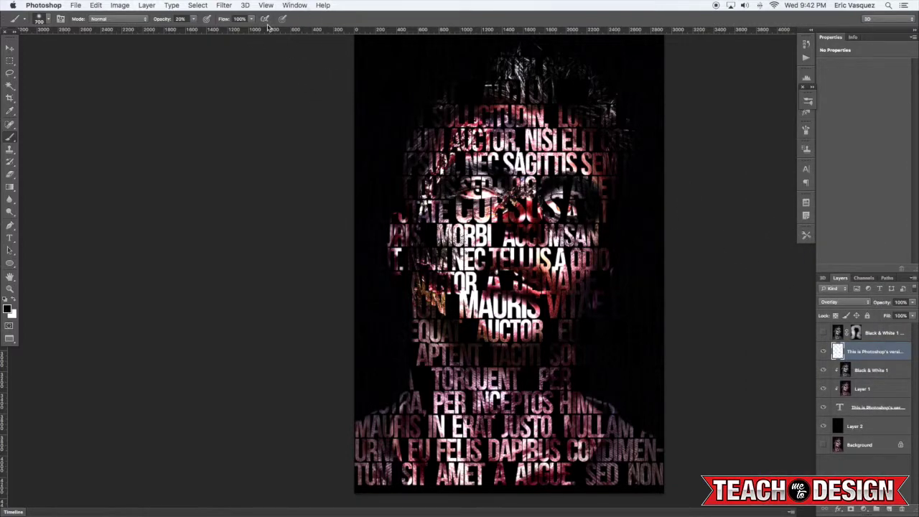
{"action": "left_click", "coordinate": [224, 5]}
{"action": "mouse_move", "coordinate": [258, 117]}
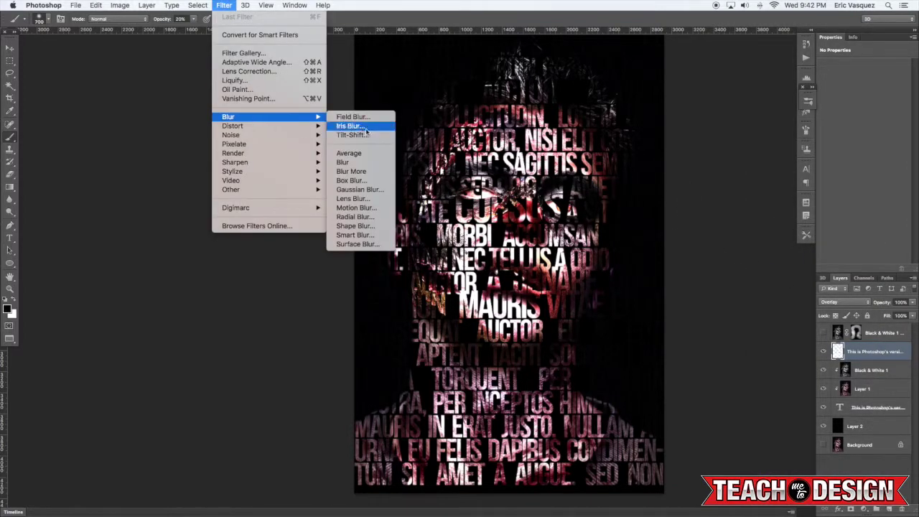
{"action": "left_click", "coordinate": [370, 209]}
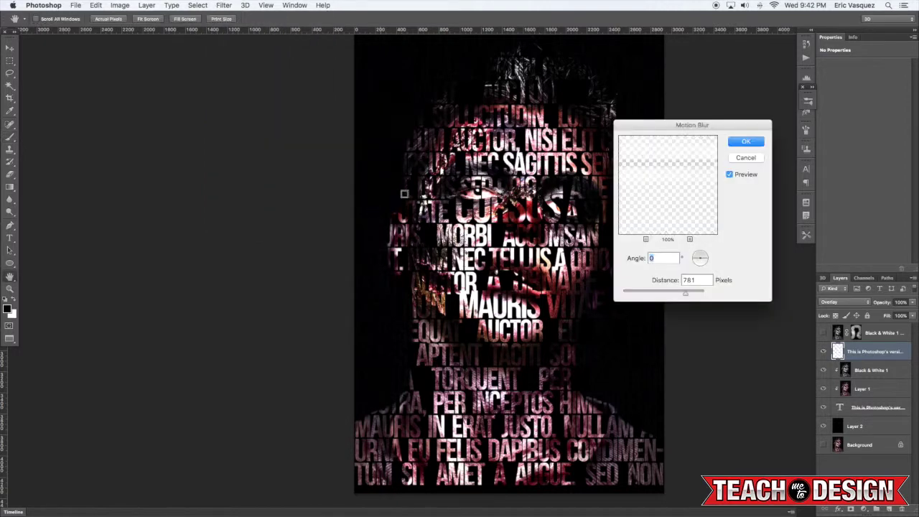
{"action": "left_click_drag", "start_coordinate": [687, 295], "coordinate": [690, 288]}
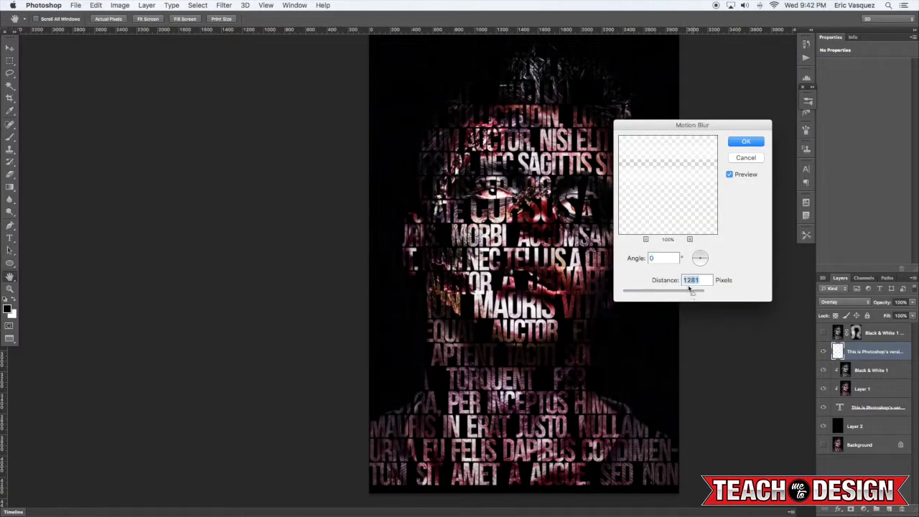
{"action": "double_click", "coordinate": [652, 257]}
{"action": "type", "text": "90"}
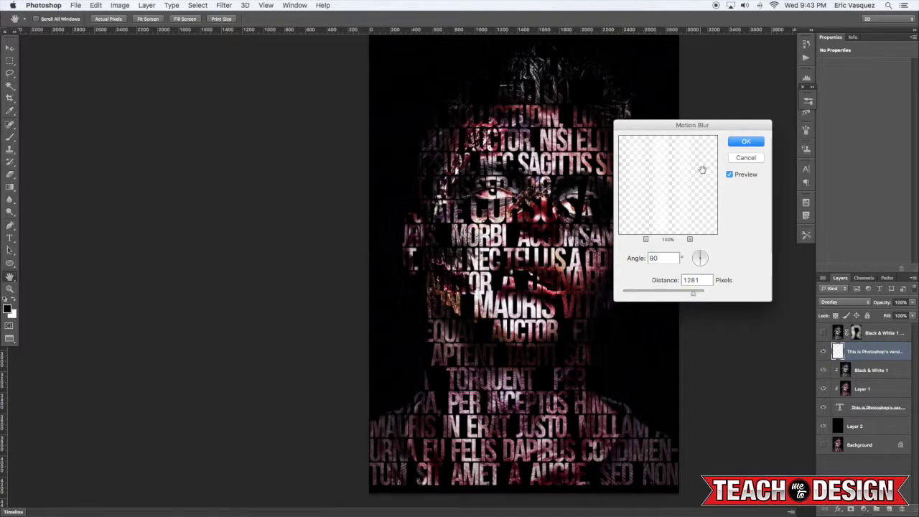
{"action": "left_click", "coordinate": [744, 159]}
{"action": "key", "text": "b"}
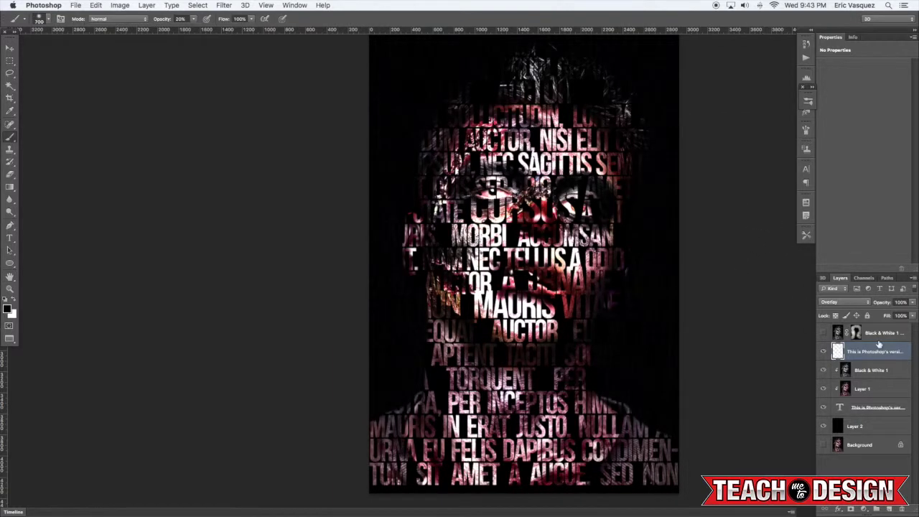
Delete the rasterized text layer and the masked black-and-white copy, previewing the masked copy before removing it
{"action": "left_click_drag", "start_coordinate": [901, 506], "coordinate": [902, 509]}
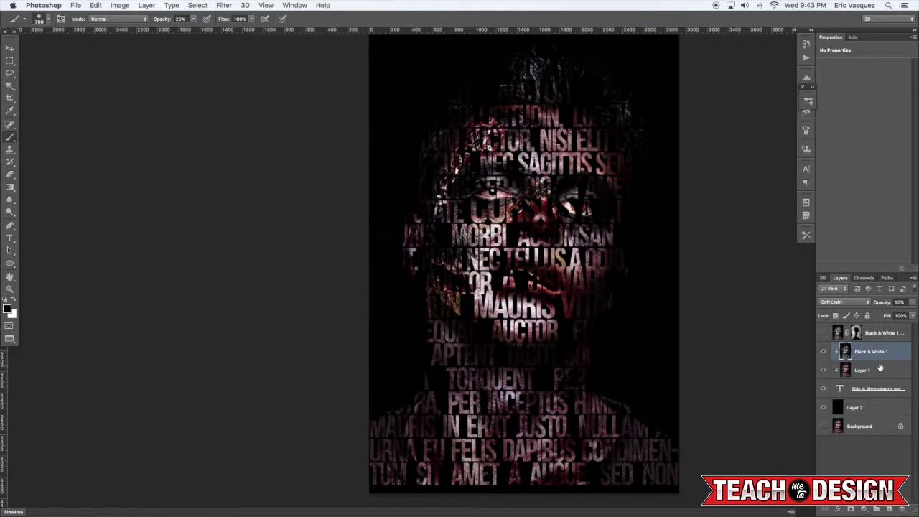
{"action": "left_click", "coordinate": [872, 333]}
{"action": "left_click", "coordinate": [824, 333]}
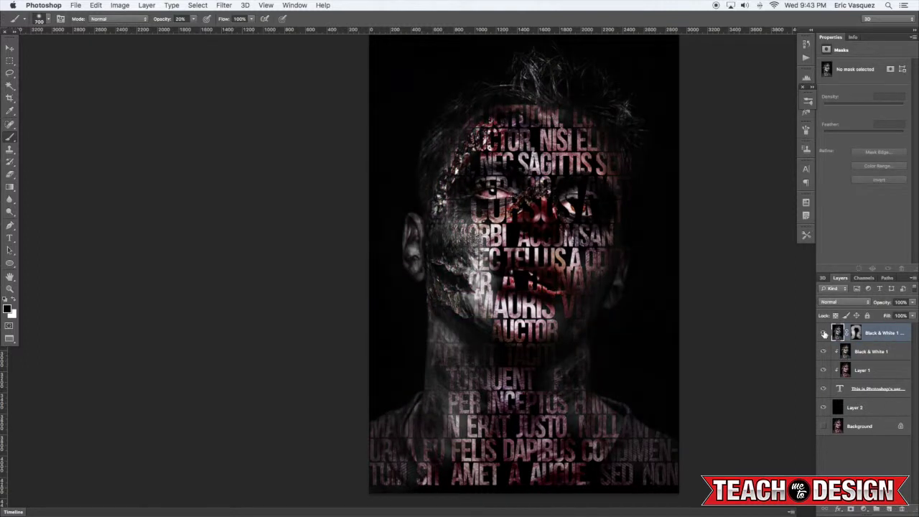
{"action": "left_click", "coordinate": [824, 332]}
{"action": "left_click_drag", "start_coordinate": [875, 334], "coordinate": [903, 509]}
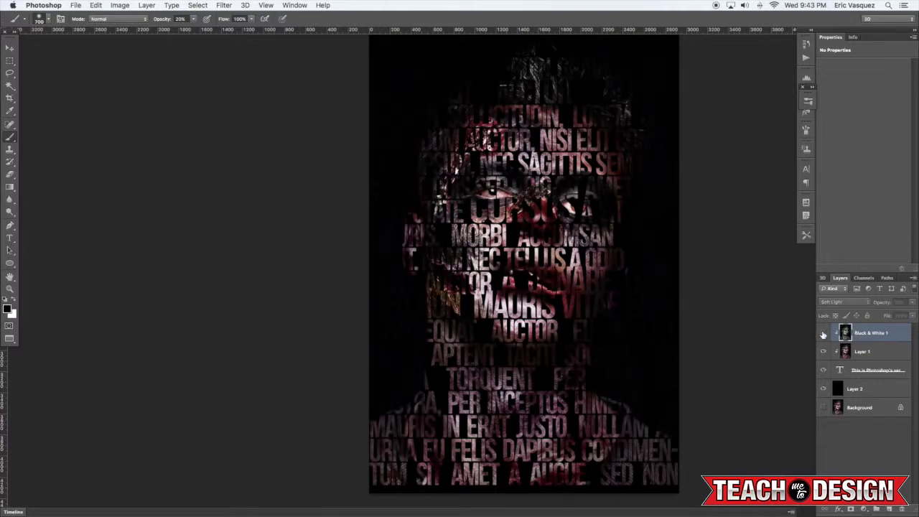
Try enlarging the text layer to about 205% and rotating it about -29°, and undo the transform
{"action": "left_click", "coordinate": [852, 352]}
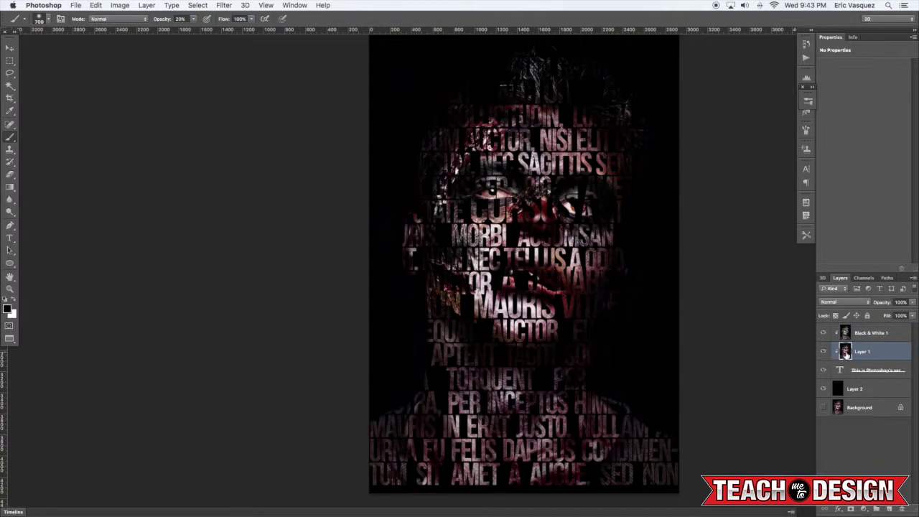
{"action": "left_click", "coordinate": [871, 370]}
{"action": "key", "text": "ctrl+t"}
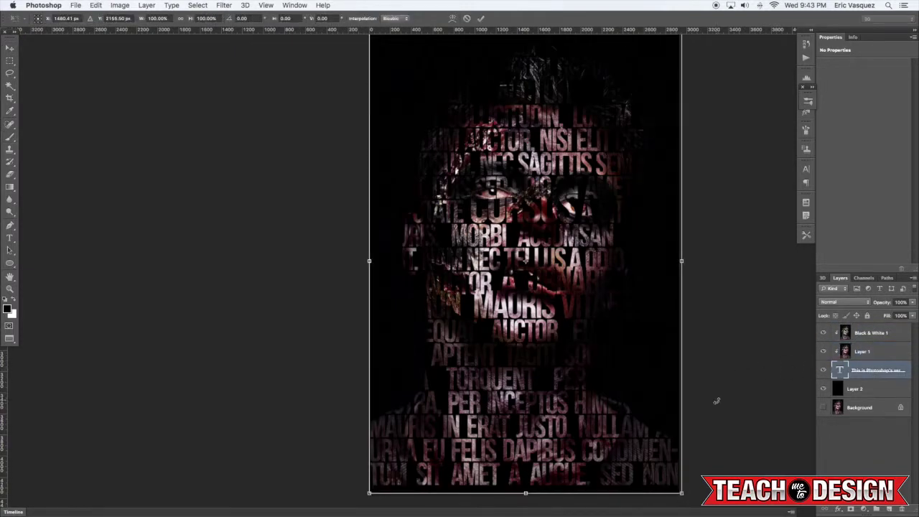
{"action": "left_click_drag", "start_coordinate": [717, 401], "coordinate": [760, 311]}
{"action": "left_click_drag", "start_coordinate": [775, 389], "coordinate": [874, 403]}
{"action": "left_click_drag", "start_coordinate": [546, 295], "coordinate": [563, 316]}
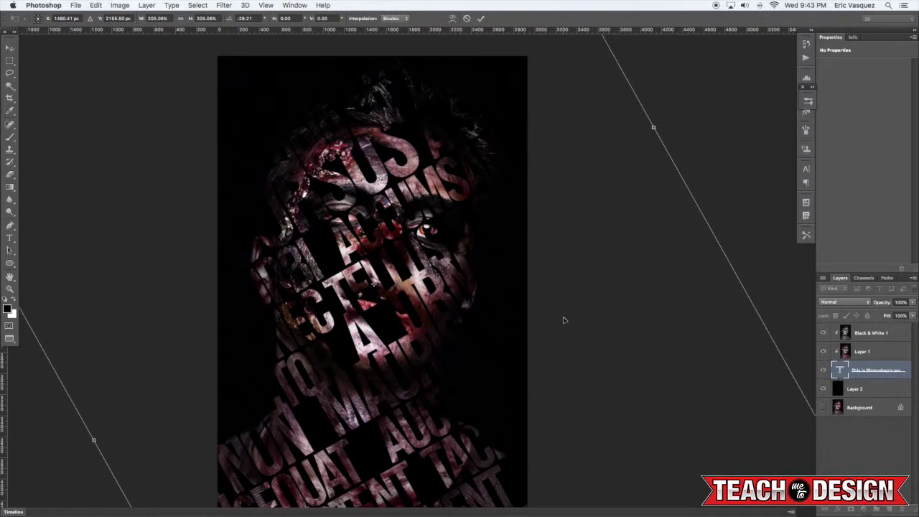
{"action": "key", "text": "Return"}
{"action": "key", "text": "super+z"}
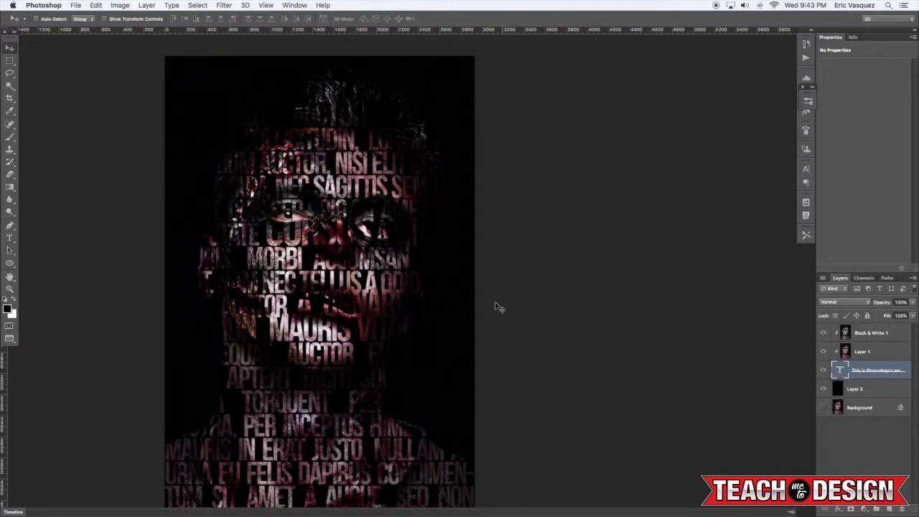
{"action": "left_click_drag", "start_coordinate": [494, 303], "coordinate": [535, 304]}
{"action": "scroll", "coordinate": [510, 283], "scroll_direction": "down", "scroll_amount": 1}
{"action": "scroll", "coordinate": [447, 243], "scroll_direction": "right", "scroll_amount": 1}
{"action": "key", "text": "t"}
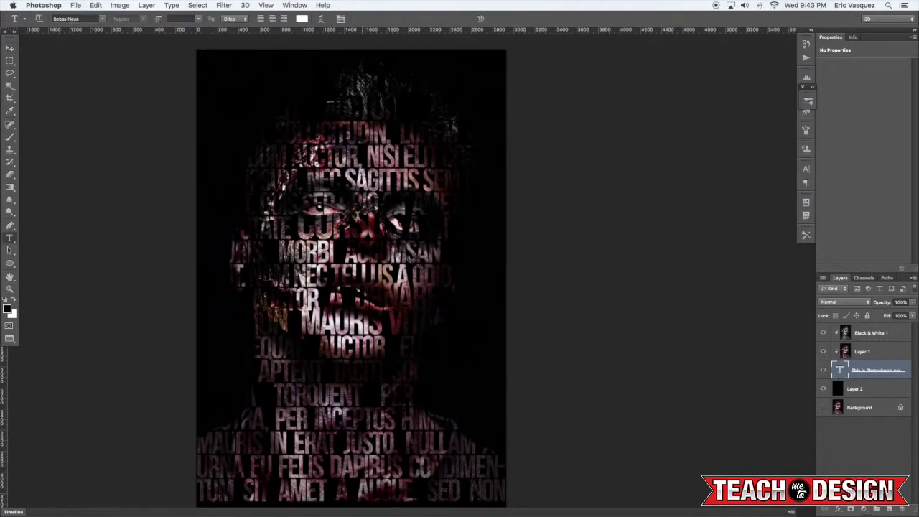
{"action": "scroll", "coordinate": [169, 137], "scroll_direction": "down", "scroll_amount": 1}
{"action": "scroll", "coordinate": [169, 137], "scroll_direction": "right", "scroll_amount": 1}
{"action": "left_click", "coordinate": [8, 48]}
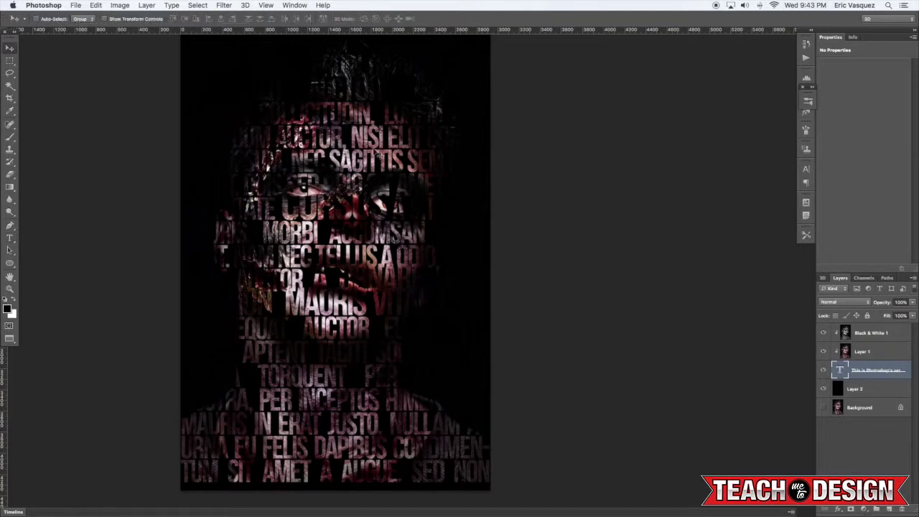
{"action": "left_click_drag", "start_coordinate": [543, 193], "coordinate": [568, 209]}
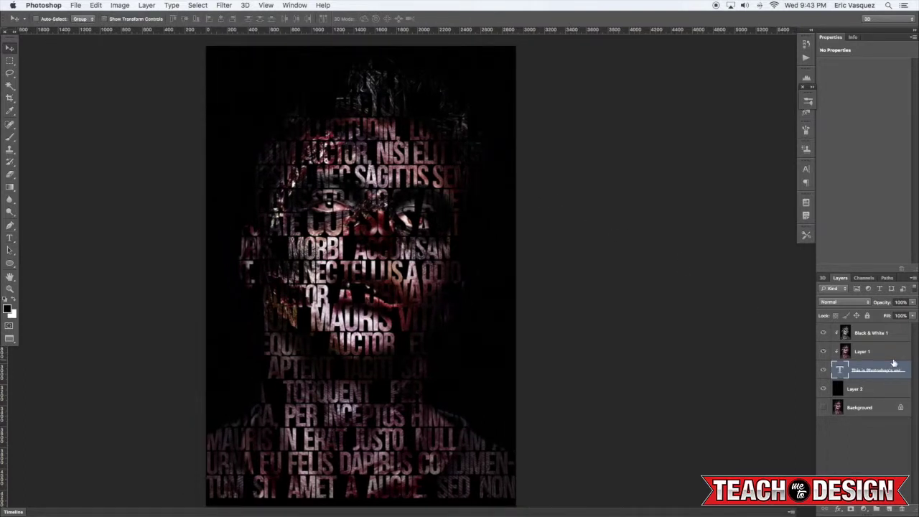
Delete words from the last lines of the text block so that it ends with "SEMASSA NISL. QUIS NEQUE. SUS"
{"action": "key", "text": "t"}
{"action": "left_click", "coordinate": [445, 484]}
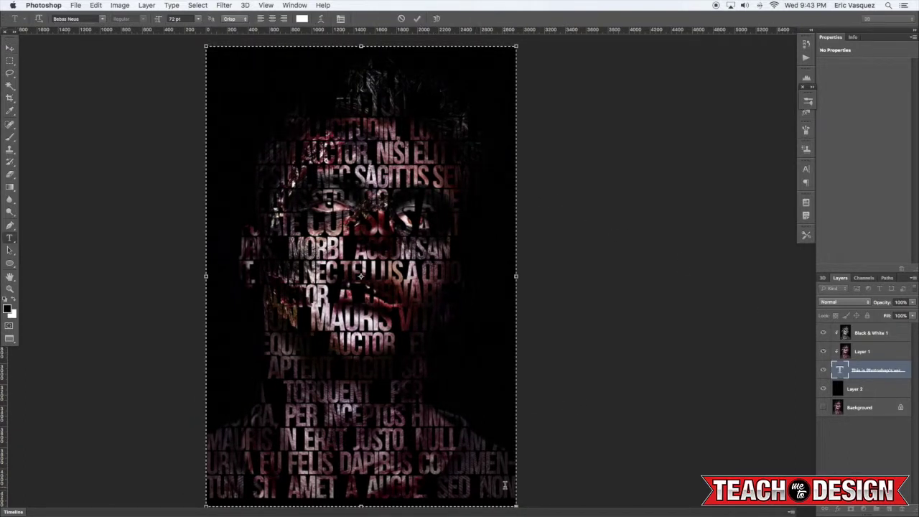
{"action": "left_click_drag", "start_coordinate": [504, 486], "coordinate": [187, 468]}
{"action": "key", "text": "BackSpace"}
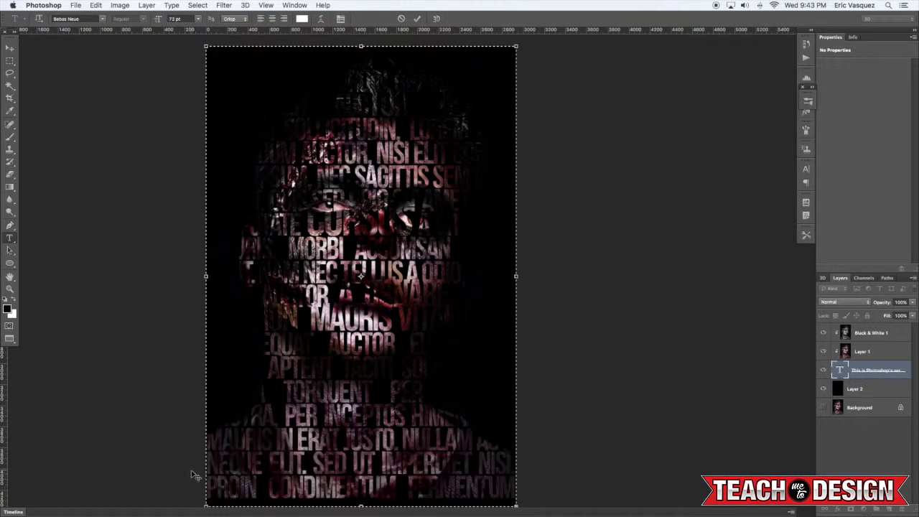
{"action": "left_click_drag", "start_coordinate": [248, 460], "coordinate": [569, 504]}
{"action": "key", "text": "BackSpace"}
{"action": "key", "text": "BackSpace"}
{"action": "key", "text": "BackSpace"}
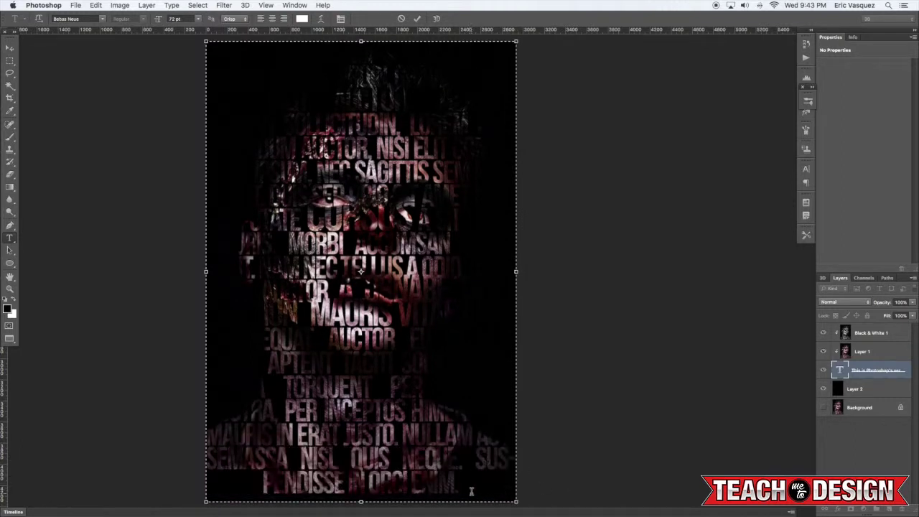
{"action": "left_click_drag", "start_coordinate": [472, 492], "coordinate": [179, 478]}
{"action": "key", "text": "BackSpace"}
{"action": "left_click_drag", "start_coordinate": [493, 460], "coordinate": [146, 466]}
Insert extra spaces before TORQUENT and before the final T of CONSEQUAT, and finish editing the text
{"action": "left_click", "coordinate": [282, 381]}
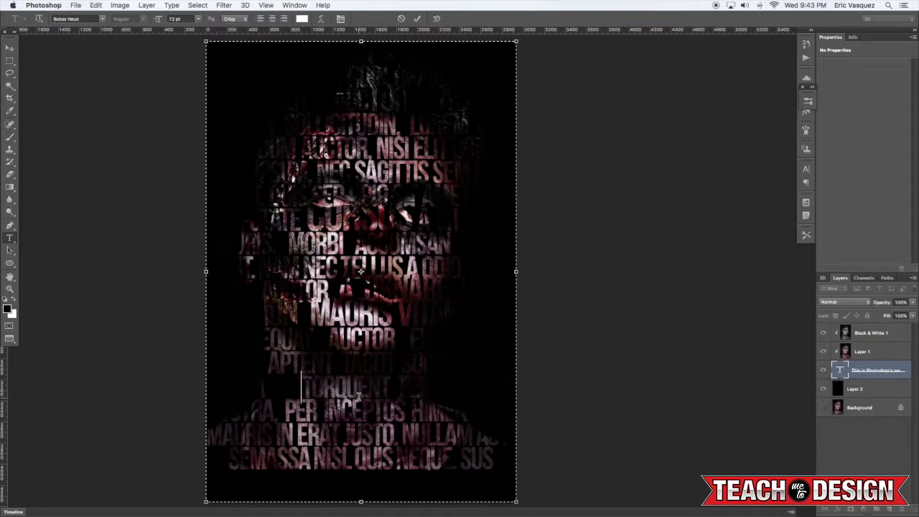
{"action": "left_click", "coordinate": [305, 345]}
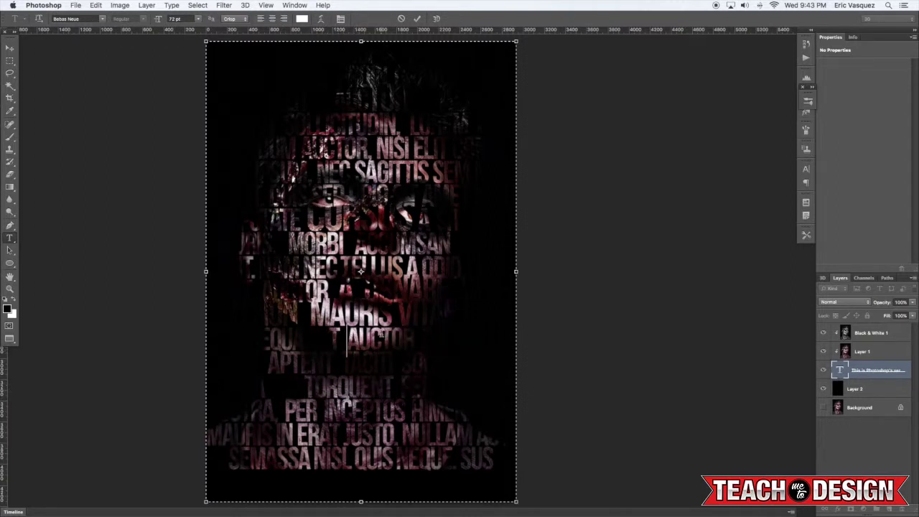
{"action": "left_click", "coordinate": [10, 48]}
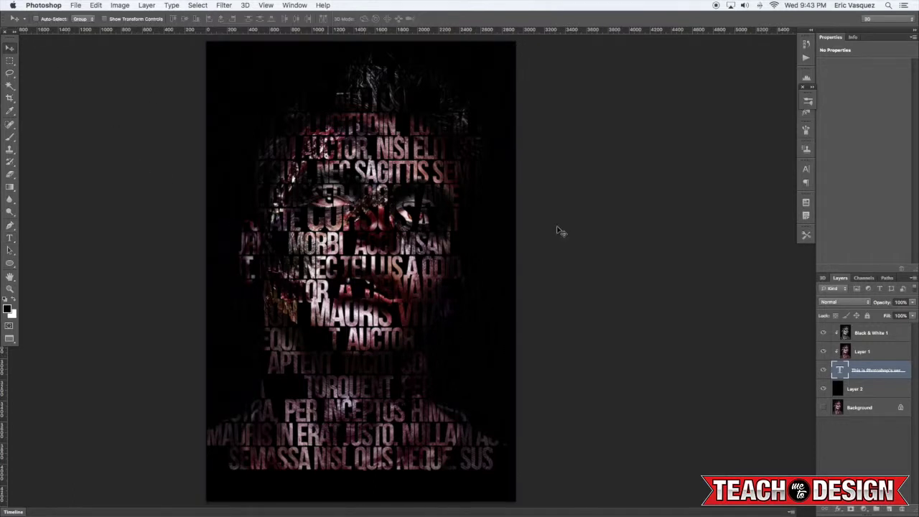
Duplicate the Black & White 1 layer, set the copy's blending mode to Normal, and clip it to the text
{"action": "left_click", "coordinate": [867, 334]}
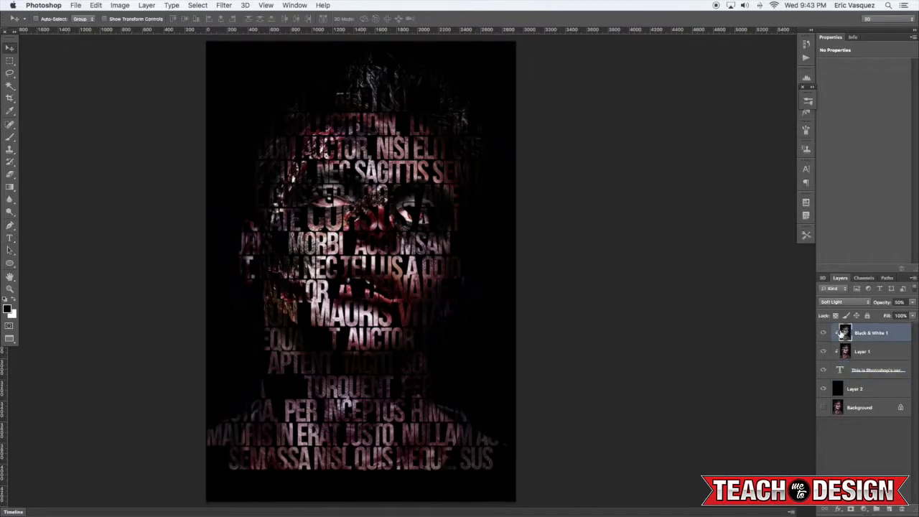
{"action": "key", "text": "super+j"}
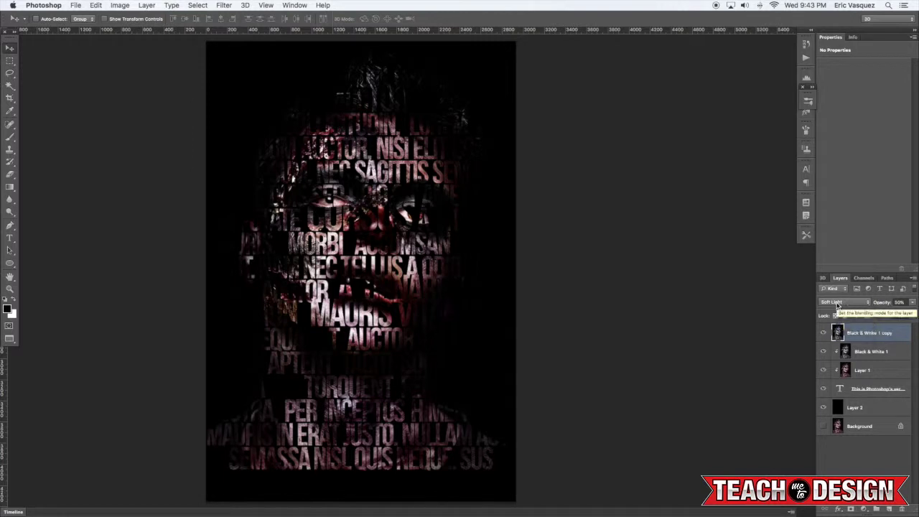
{"action": "left_click", "coordinate": [837, 302]}
{"action": "left_click", "coordinate": [832, 205]}
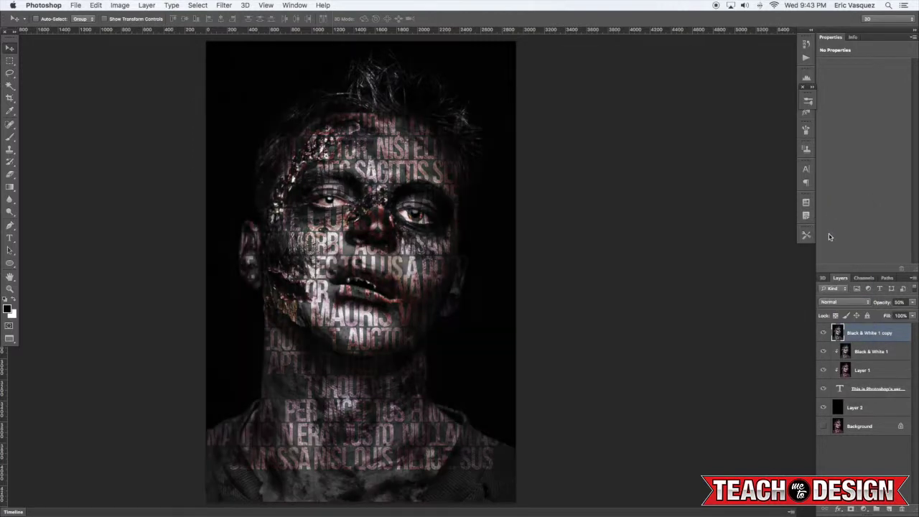
{"action": "left_click", "coordinate": [850, 349], "text": "alt"}
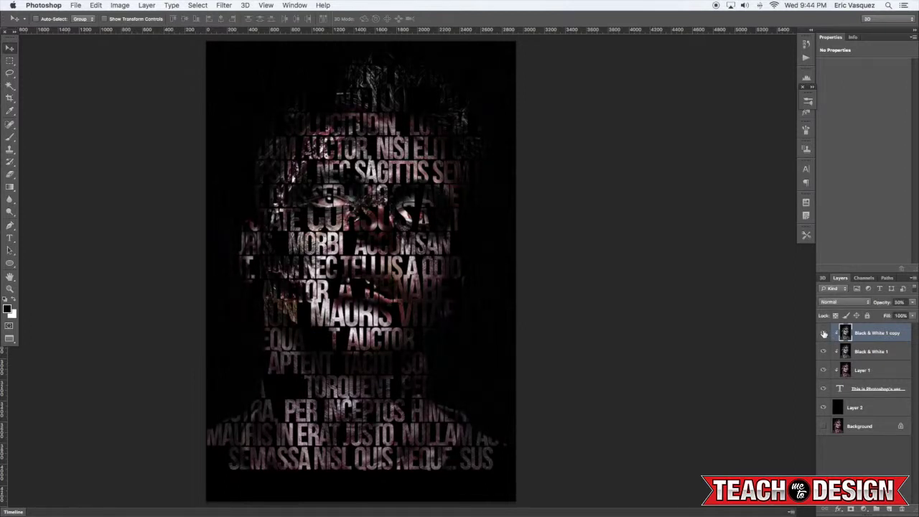
Try a layer mask on the text layer, brushing over the eyes at 20% opacity, and delete the mask
{"action": "left_click", "coordinate": [882, 389]}
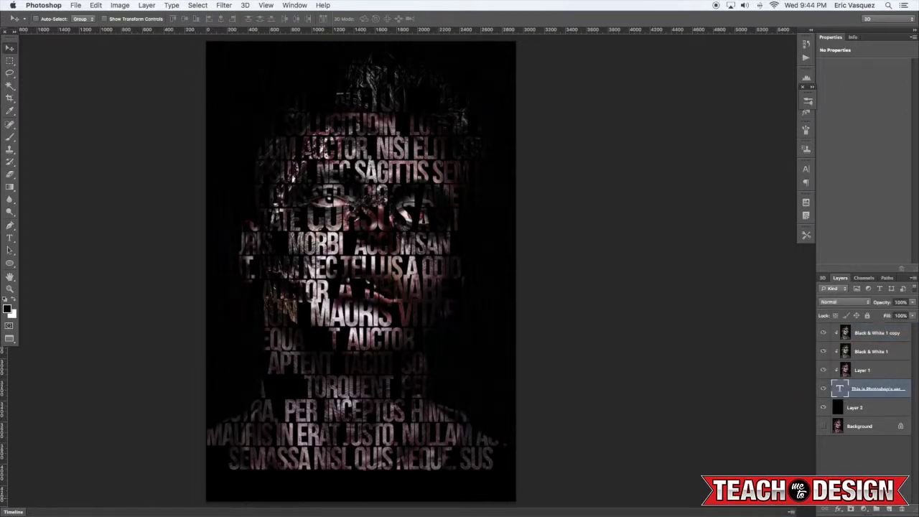
{"action": "left_click", "coordinate": [849, 509]}
{"action": "scroll", "coordinate": [554, 348], "scroll_direction": "down", "scroll_amount": 2}
{"action": "scroll", "coordinate": [554, 349], "scroll_direction": "right", "scroll_amount": 2}
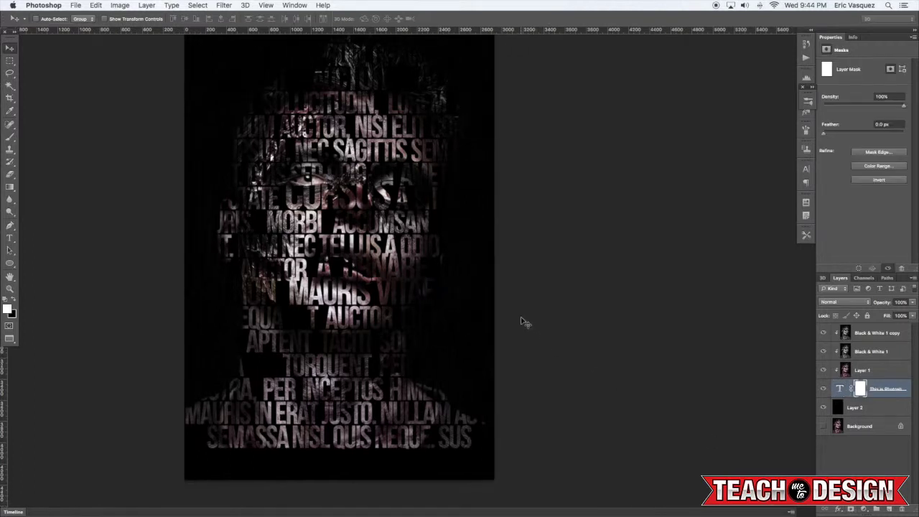
{"action": "key", "text": "b"}
{"action": "mouse_move", "coordinate": [322, 208]}
{"action": "left_mouse_down"}
{"action": "mouse_move", "coordinate": [311, 186]}
{"action": "mouse_move", "coordinate": [333, 204]}
{"action": "left_mouse_up"}
{"action": "key", "text": "bracketleft"}
{"action": "key", "text": "bracketleft"}
{"action": "key", "text": "bracketleft"}
{"action": "key", "text": "bracketleft"}
{"action": "key", "text": "bracketleft"}
{"action": "key", "text": "x"}
{"action": "key", "text": "bracketright"}
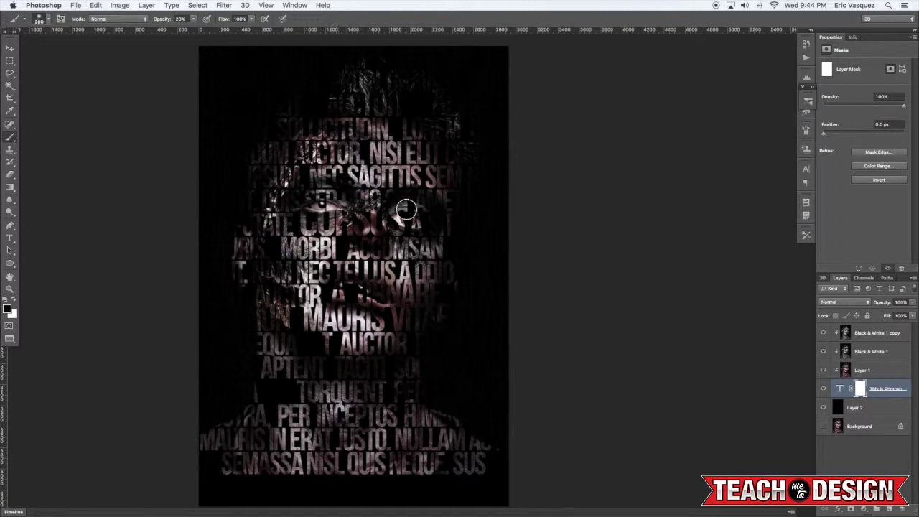
{"action": "left_click_drag", "start_coordinate": [407, 218], "coordinate": [413, 219]}
{"action": "key", "text": "x"}
{"action": "right_click", "coordinate": [863, 394]}
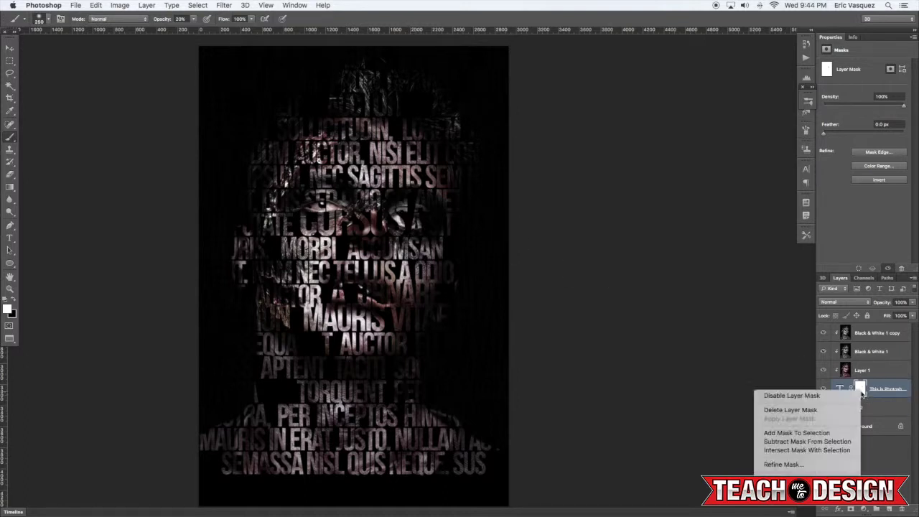
{"action": "left_click", "coordinate": [826, 409]}
Try a layer mask on Layer 1, brushing black over the eyes and face at 20% opacity, and delete the mask
{"action": "left_click", "coordinate": [837, 333]}
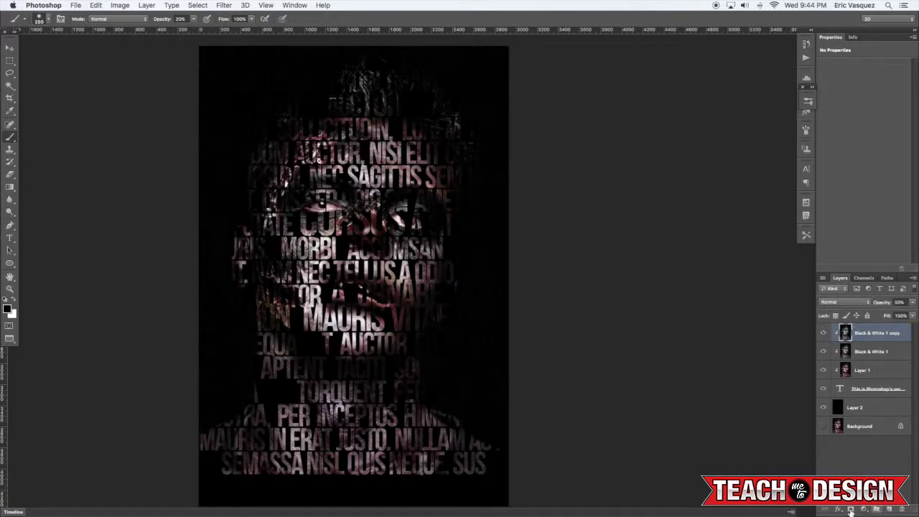
{"action": "left_click", "coordinate": [860, 370]}
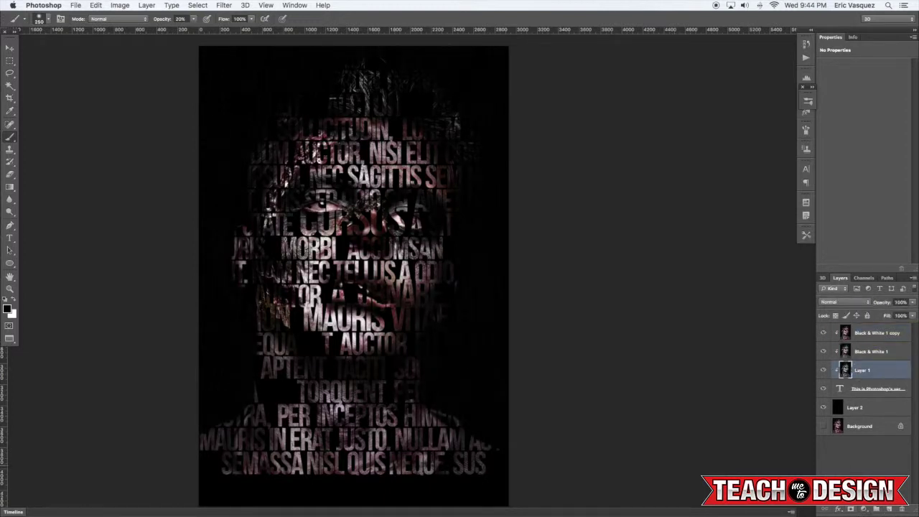
{"action": "left_click", "coordinate": [849, 509]}
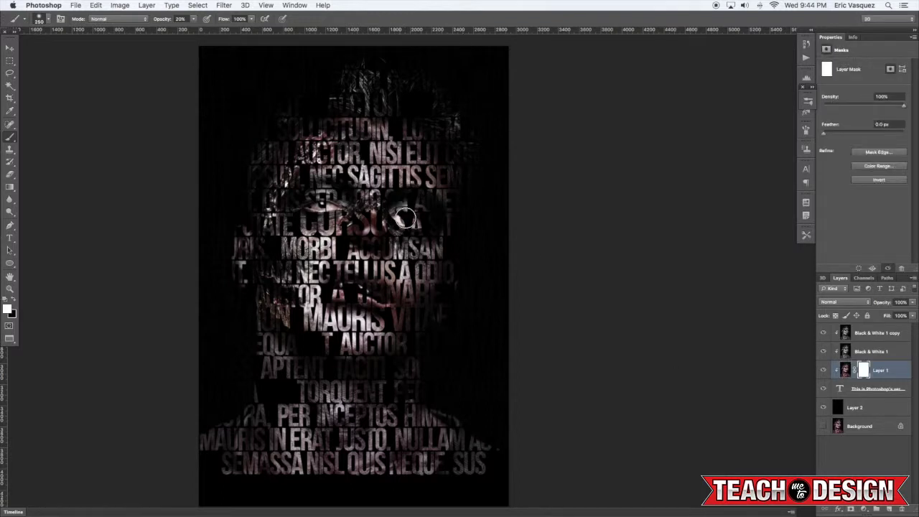
{"action": "key", "text": "x"}
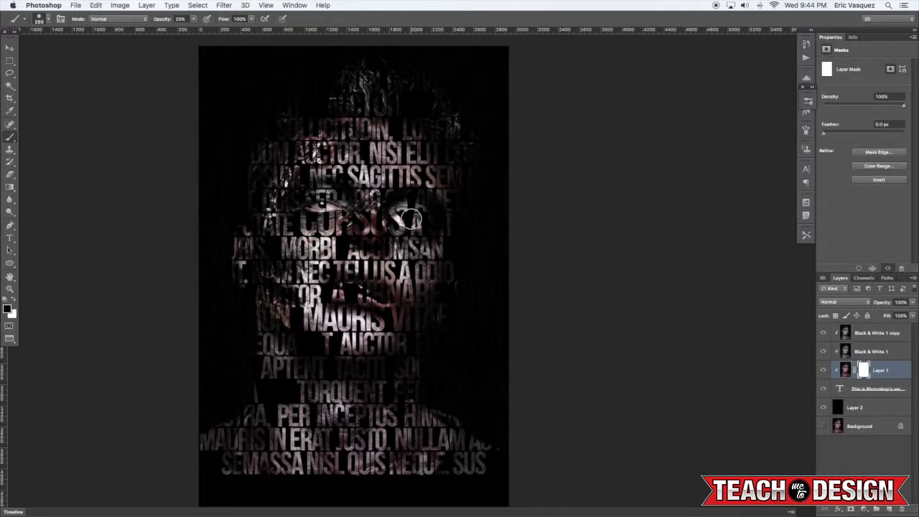
{"action": "left_click_drag", "start_coordinate": [410, 219], "coordinate": [310, 207]}
{"action": "key", "text": "bracketright"}
{"action": "key", "text": "bracketright"}
{"action": "key", "text": "bracketright"}
{"action": "key", "text": "bracketright"}
{"action": "key", "text": "bracketright"}
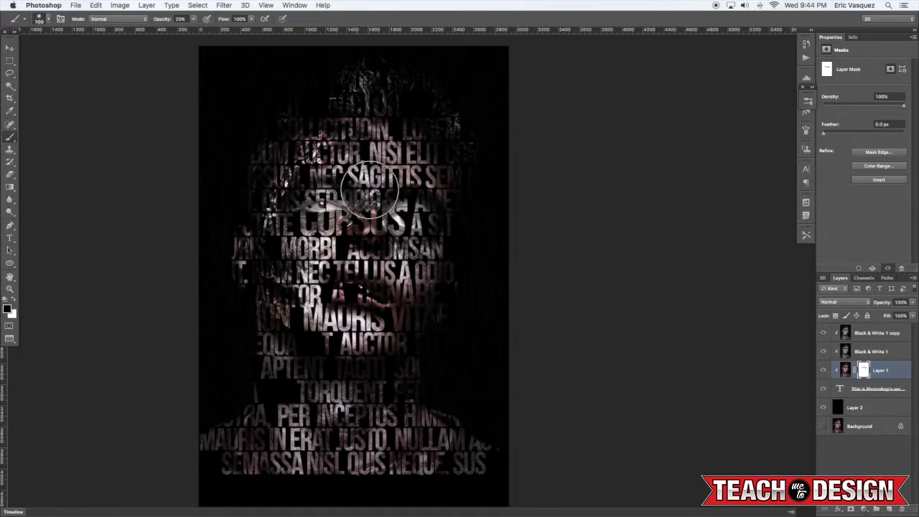
{"action": "mouse_move", "coordinate": [370, 188]}
{"action": "left_mouse_down"}
{"action": "mouse_move", "coordinate": [345, 194]}
{"action": "mouse_move", "coordinate": [302, 237]}
{"action": "mouse_move", "coordinate": [316, 295]}
{"action": "mouse_move", "coordinate": [388, 273]}
{"action": "mouse_move", "coordinate": [362, 298]}
{"action": "mouse_move", "coordinate": [359, 323]}
{"action": "mouse_move", "coordinate": [324, 309]}
{"action": "left_mouse_up"}
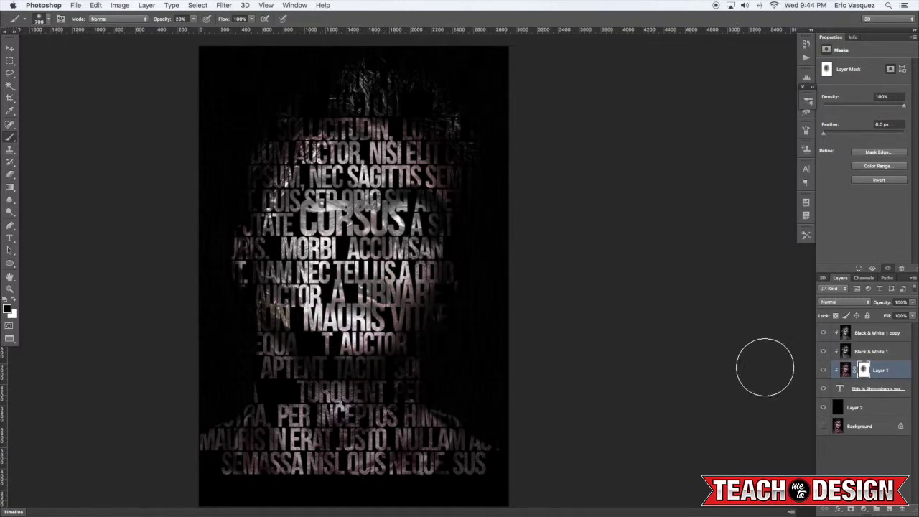
{"action": "right_click", "coordinate": [864, 370]}
{"action": "left_click", "coordinate": [791, 389]}
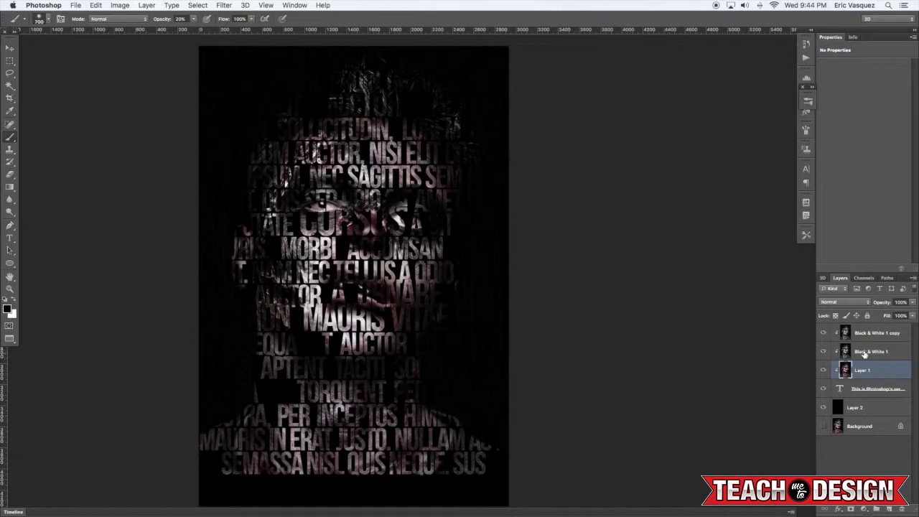
Mask the Black & White 1 layer over the middle of the face and compare the portrait with its copy hidden and shown
{"action": "left_click", "coordinate": [839, 352]}
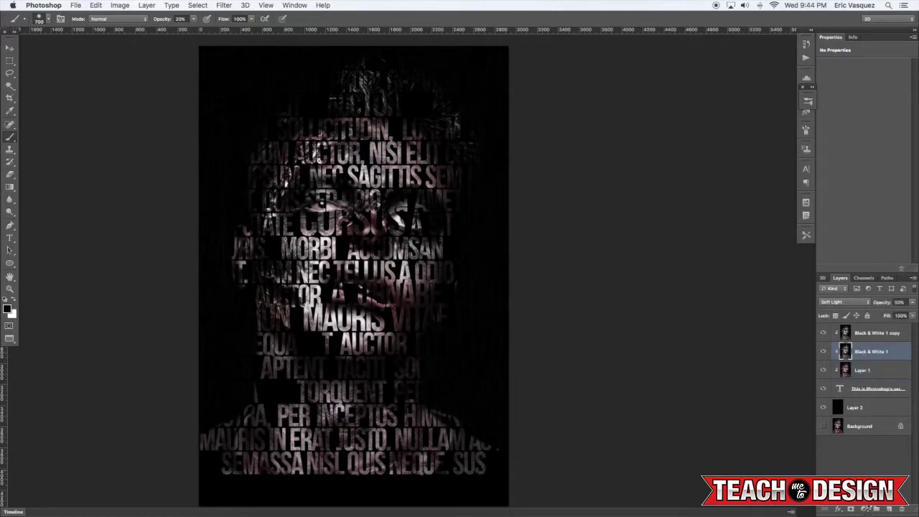
{"action": "left_click", "coordinate": [852, 509]}
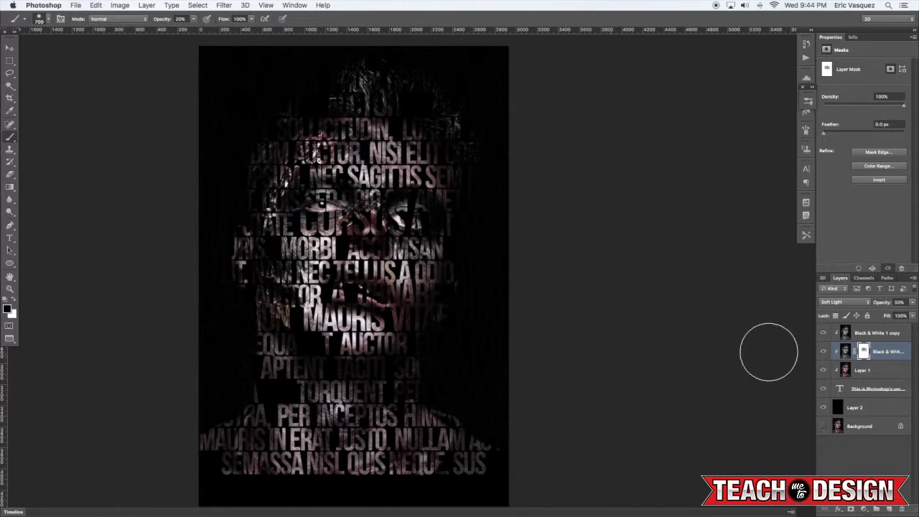
{"action": "left_click", "coordinate": [866, 336]}
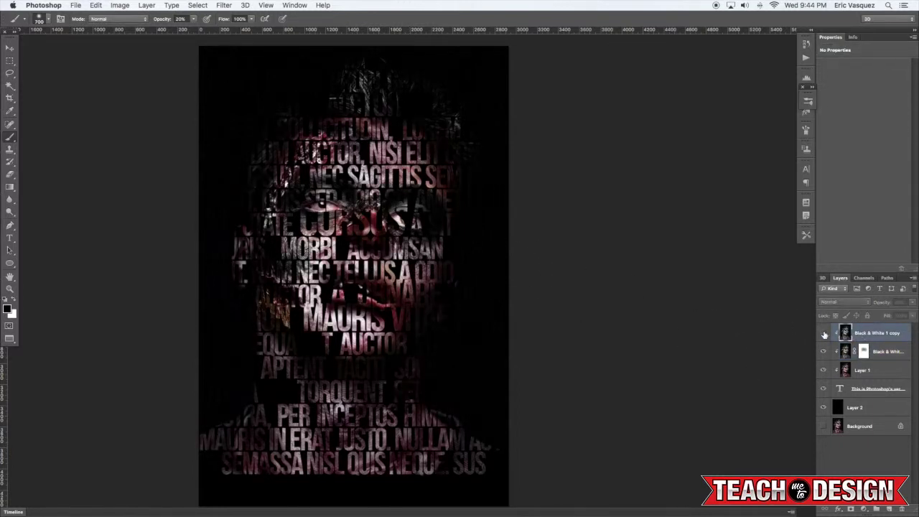
{"action": "left_click", "coordinate": [824, 334]}
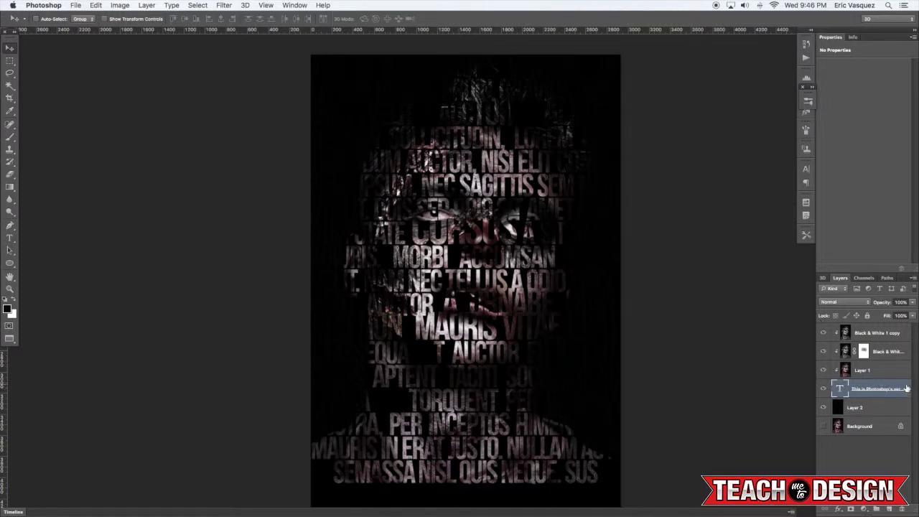
Add a Satin effect and a red Color Overlay with the Multiply blend mode to the text layer
{"action": "double_click", "coordinate": [907, 389]}
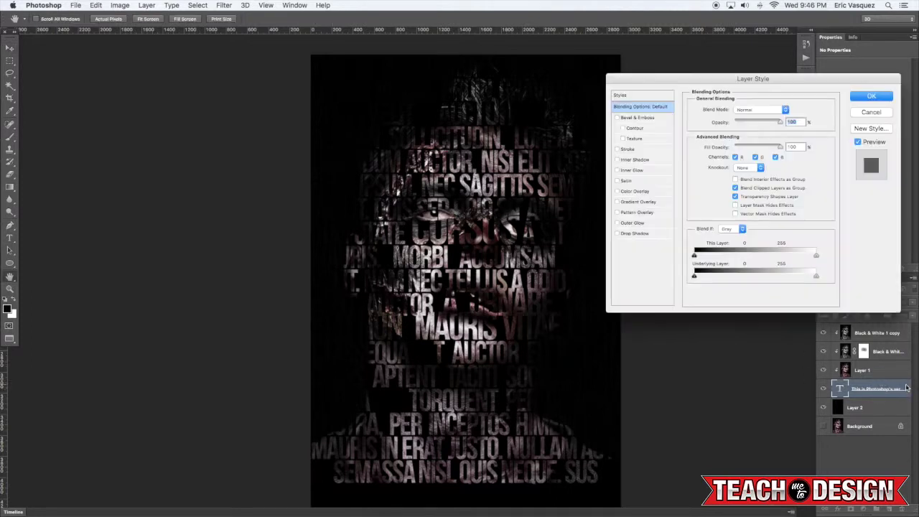
{"action": "left_click", "coordinate": [623, 181]}
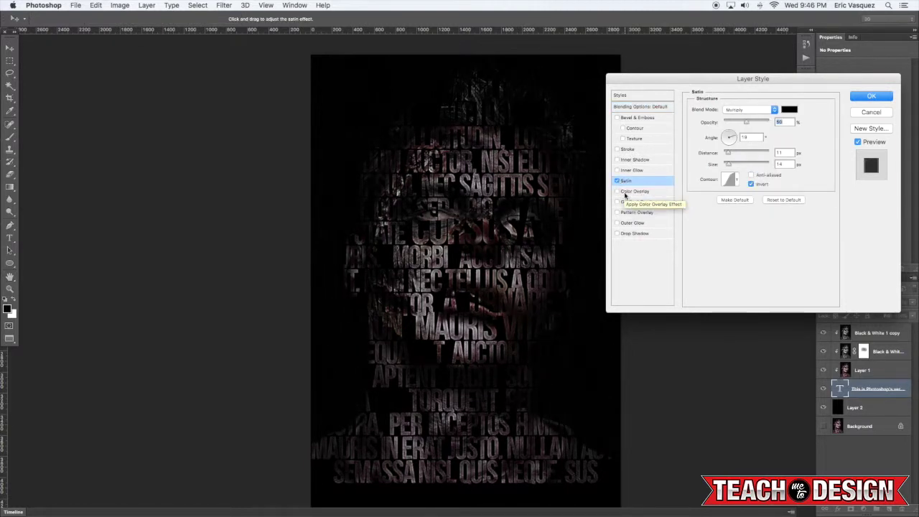
{"action": "left_click", "coordinate": [625, 191]}
{"action": "left_click", "coordinate": [737, 110]}
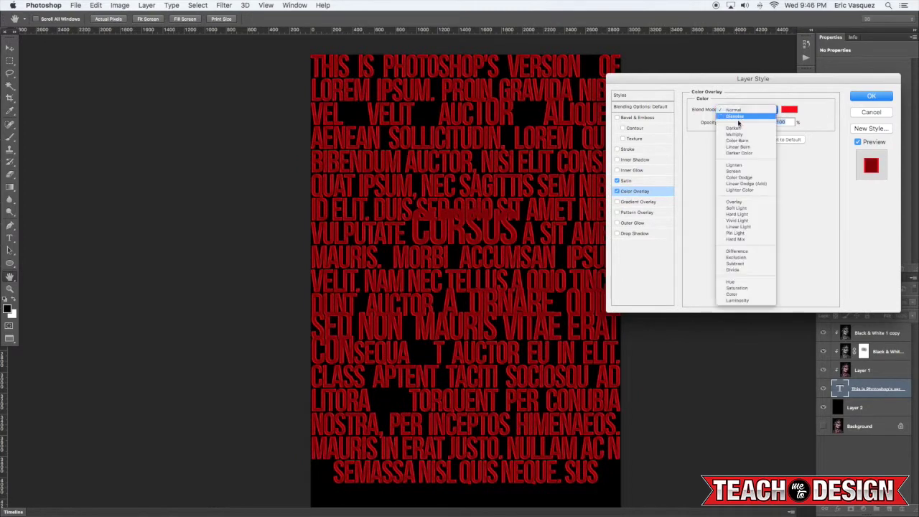
{"action": "left_click", "coordinate": [740, 137]}
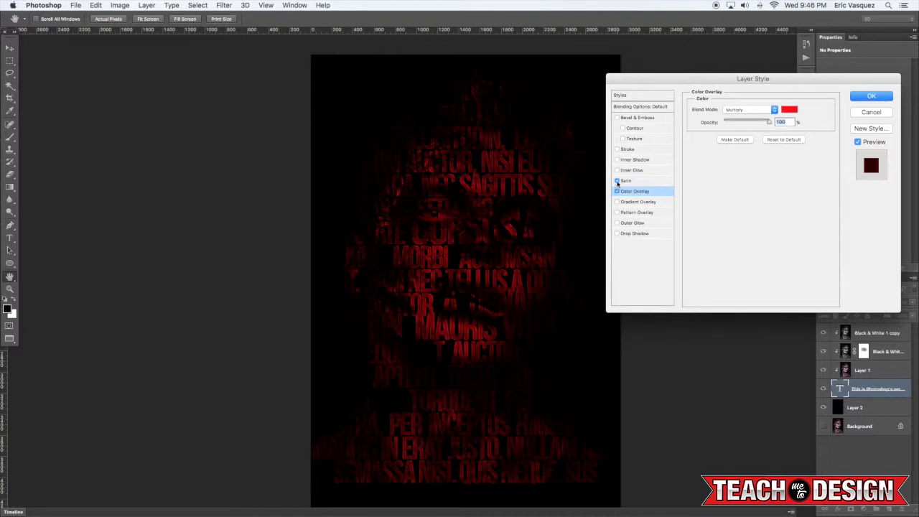
Compare the text with Satin off and on, and lower the satin opacity to about 28%
{"action": "left_click", "coordinate": [617, 181]}
{"action": "left_click", "coordinate": [617, 181]}
{"action": "left_click", "coordinate": [625, 181]}
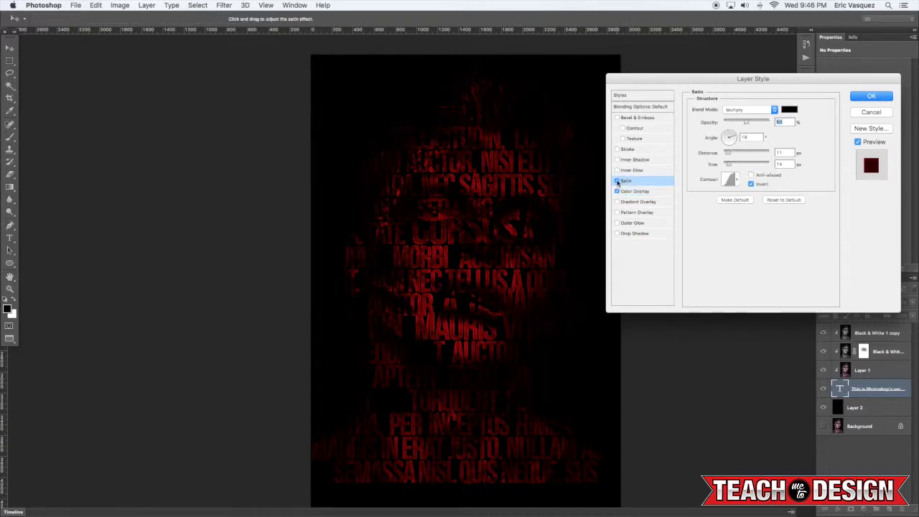
{"action": "mouse_move", "coordinate": [745, 125]}
{"action": "left_mouse_down"}
{"action": "mouse_move", "coordinate": [763, 123]}
{"action": "mouse_move", "coordinate": [730, 124]}
{"action": "mouse_move", "coordinate": [738, 124]}
{"action": "left_mouse_up"}
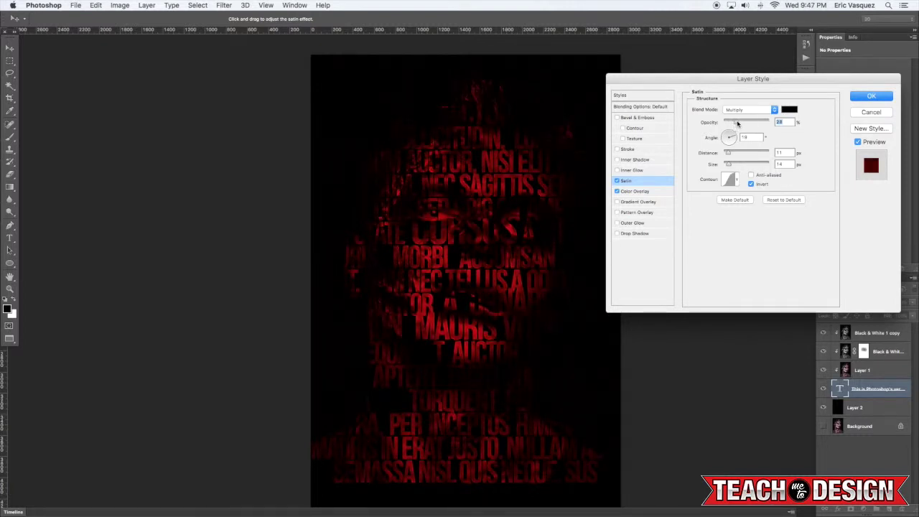
Try Inner Glow and Bevel & Emboss on the text layer, switching each one off again
{"action": "left_click", "coordinate": [628, 171]}
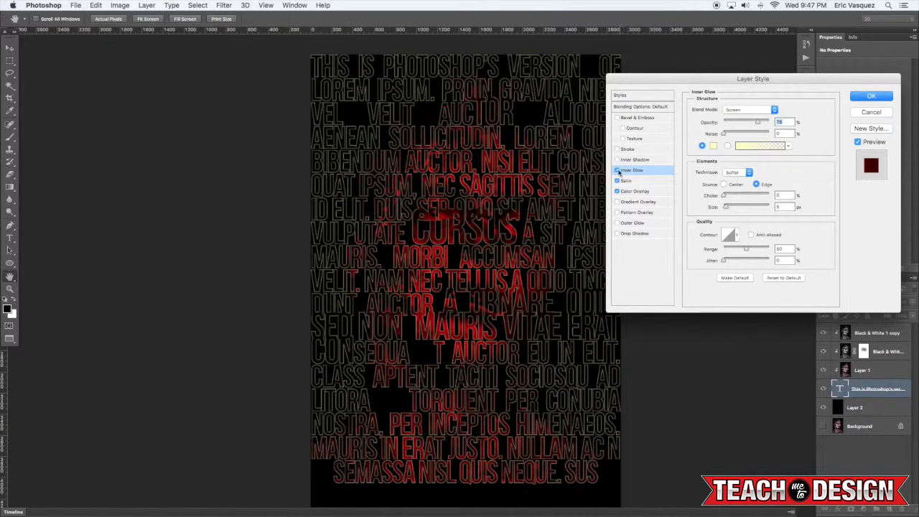
{"action": "left_click", "coordinate": [616, 171]}
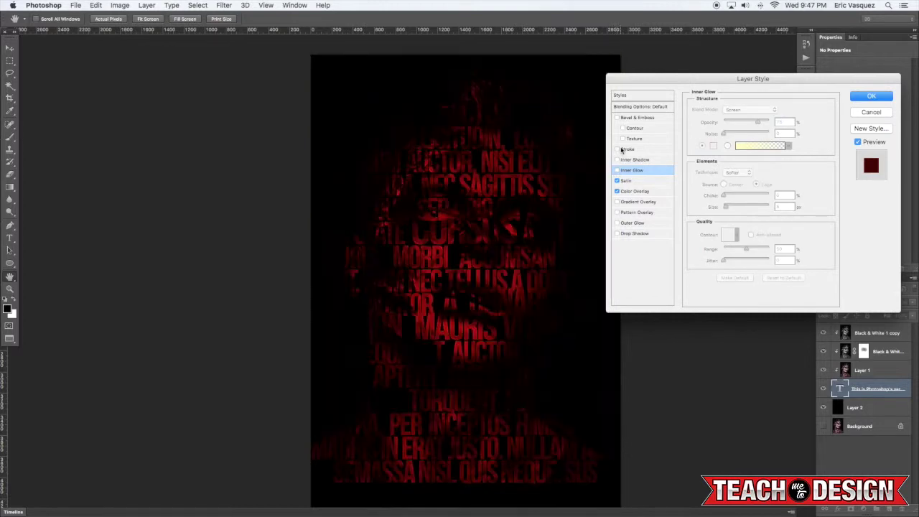
{"action": "left_click", "coordinate": [618, 118]}
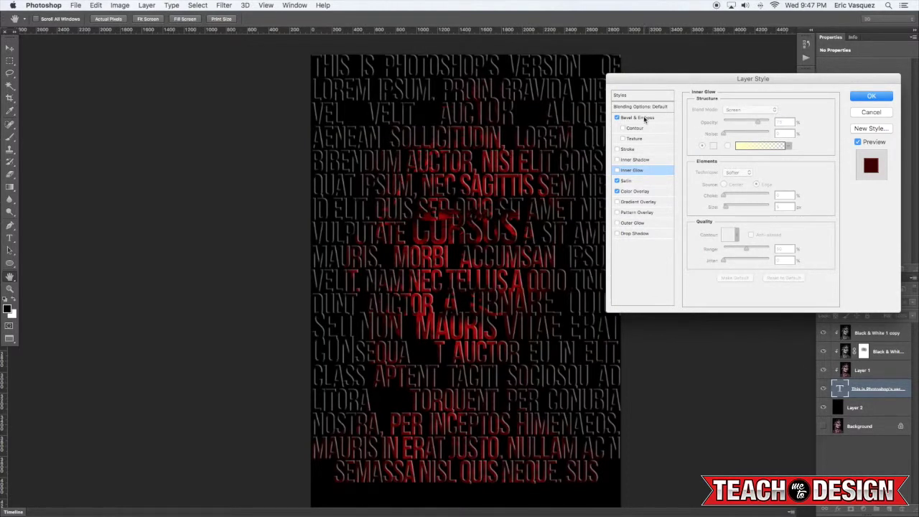
{"action": "left_click", "coordinate": [644, 119]}
{"action": "left_click", "coordinate": [618, 117]}
Replace the text's Color Overlay with a Gradient Overlay in Multiply mode using the Violet, Orange preset
{"action": "left_click", "coordinate": [632, 192]}
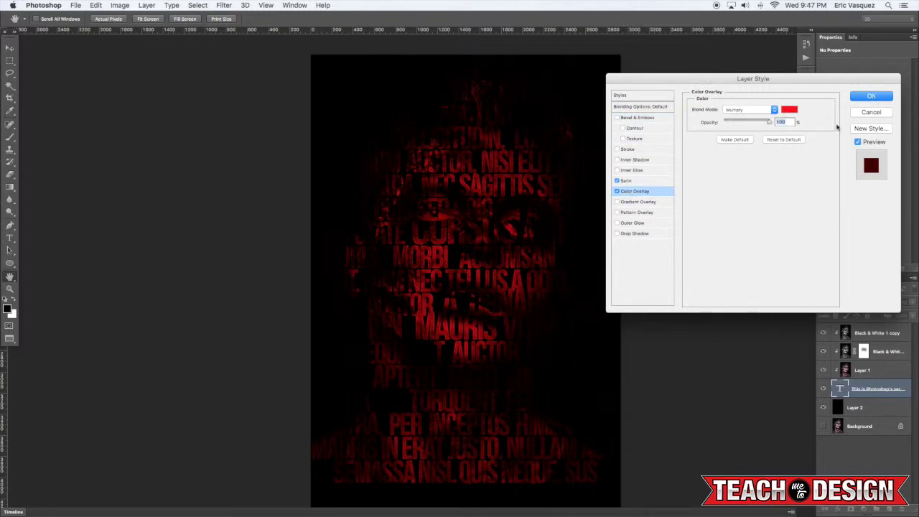
{"action": "left_click", "coordinate": [616, 192]}
{"action": "left_click", "coordinate": [635, 203]}
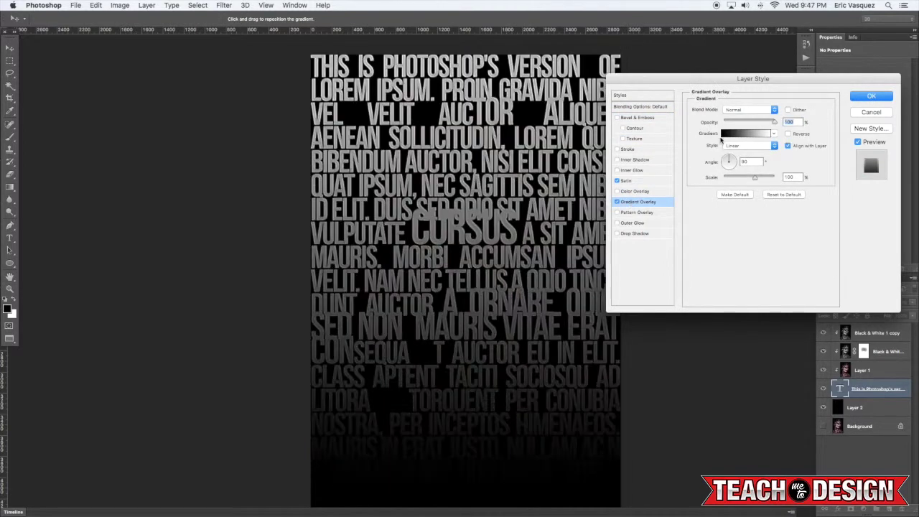
{"action": "left_click", "coordinate": [740, 110]}
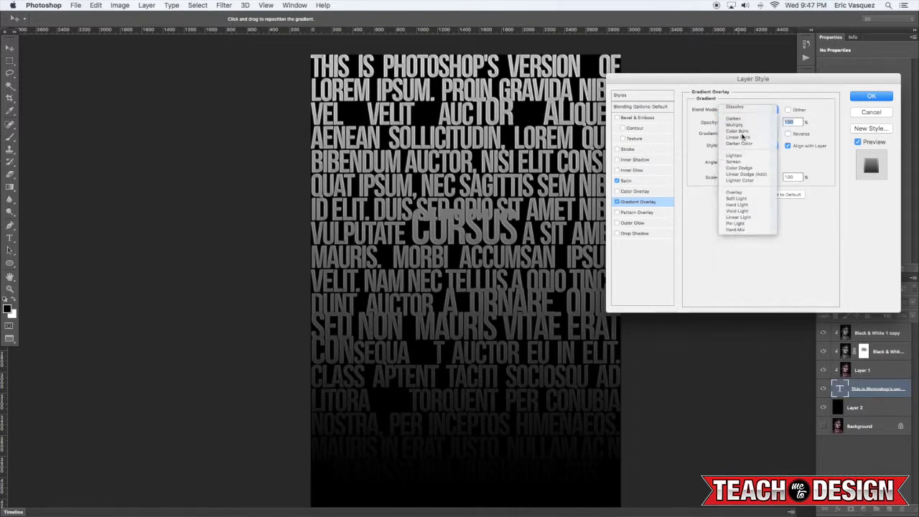
{"action": "left_click", "coordinate": [733, 117]}
{"action": "left_click", "coordinate": [743, 135]}
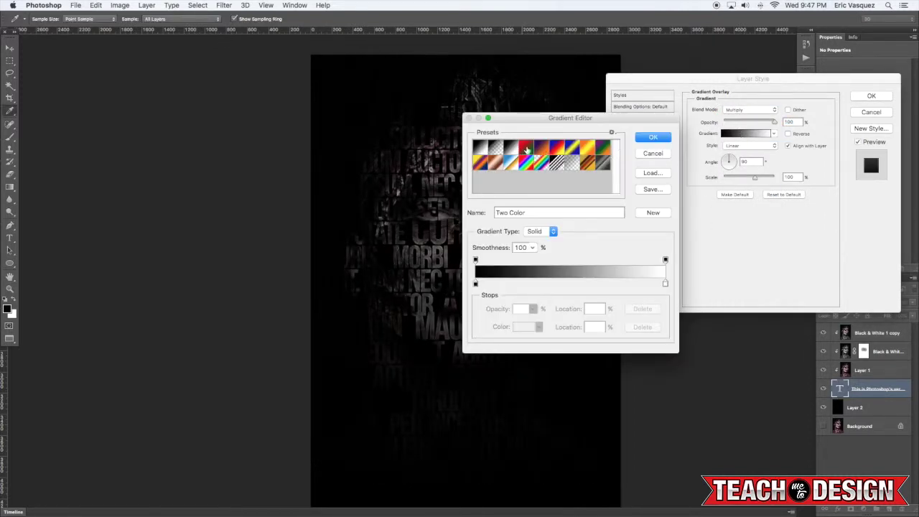
{"action": "left_click", "coordinate": [526, 151]}
{"action": "left_click", "coordinate": [571, 150]}
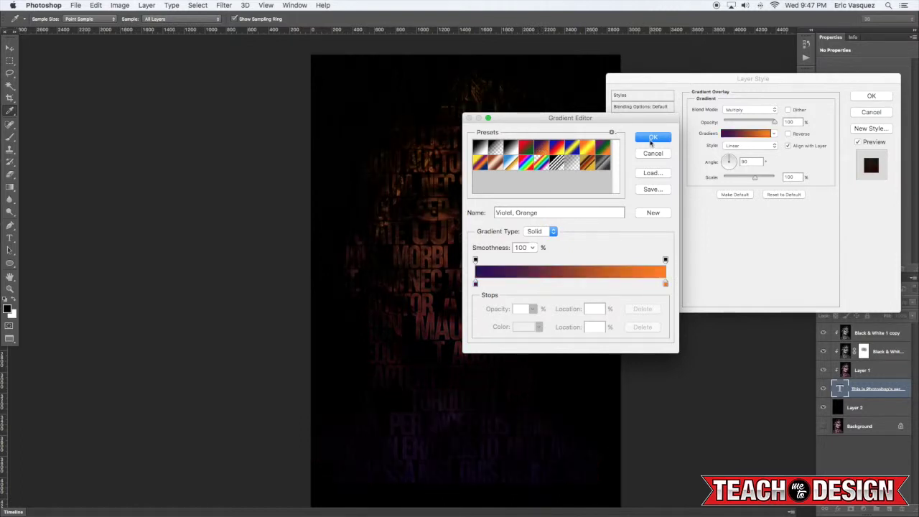
{"action": "left_click", "coordinate": [652, 139]}
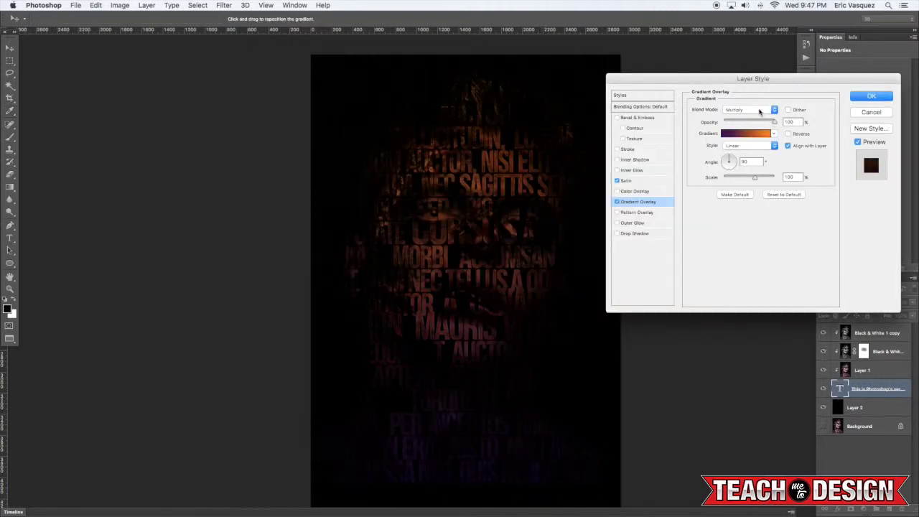
Try the Overlay and Screen blend modes for the text's Gradient Overlay
{"action": "left_click", "coordinate": [759, 110]}
{"action": "left_click", "coordinate": [739, 174]}
{"action": "left_click", "coordinate": [732, 111]}
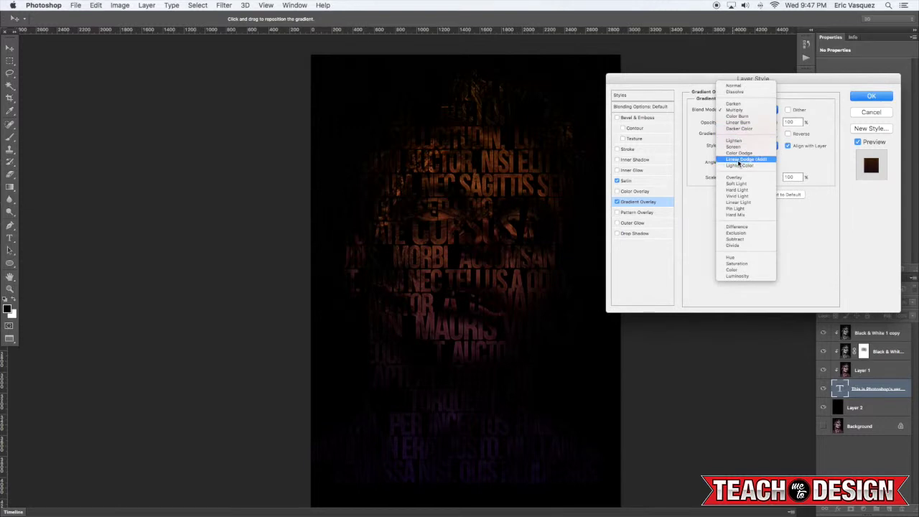
{"action": "left_click", "coordinate": [735, 177]}
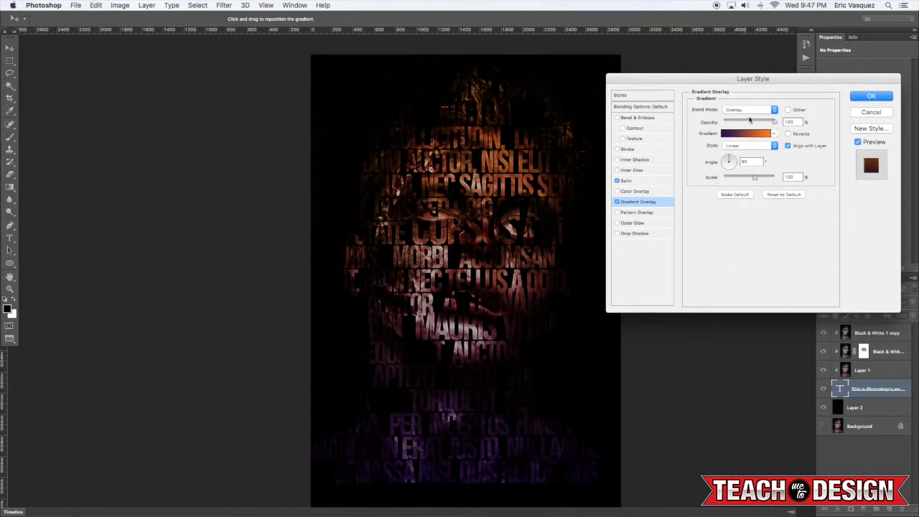
{"action": "left_click", "coordinate": [751, 110]}
{"action": "left_click", "coordinate": [742, 84]}
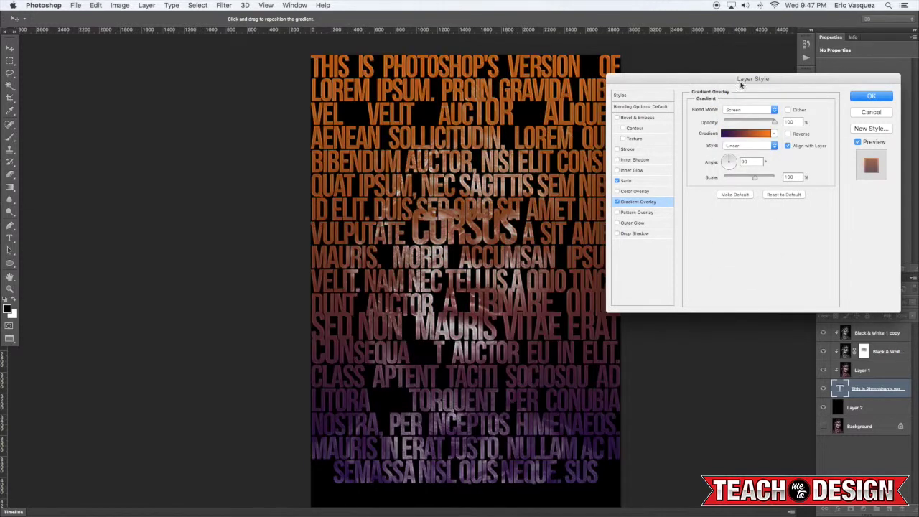
Turn off Gradient Overlay and Satin, re-enable the red Color Overlay, and apply the layer style to the text
{"action": "left_click", "coordinate": [616, 202]}
{"action": "left_click", "coordinate": [617, 191]}
{"action": "left_click", "coordinate": [617, 182]}
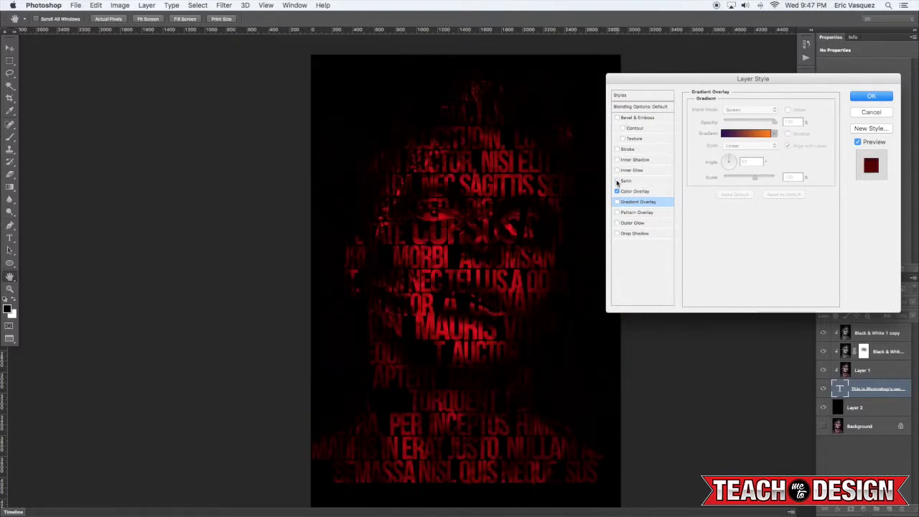
{"action": "left_click", "coordinate": [869, 97]}
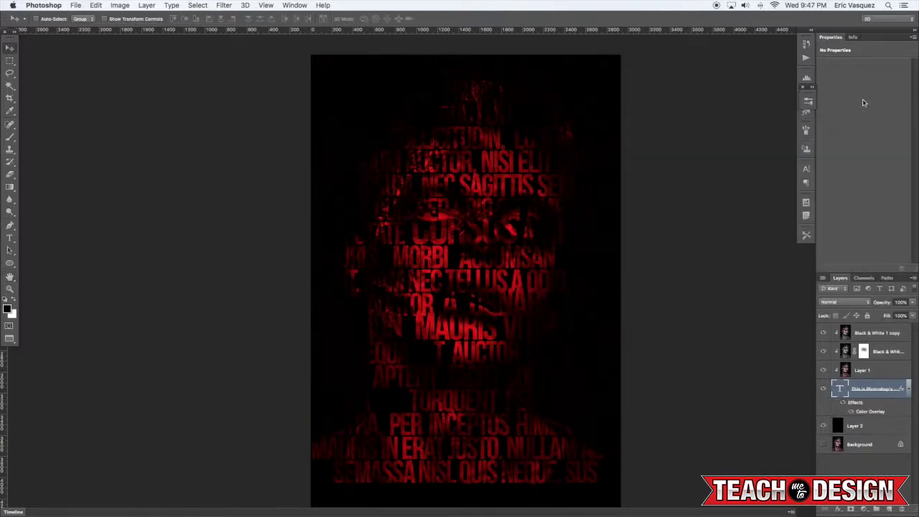
Collapse the text layer's effects list and compare the portrait with the text layer and Layer 1 each hidden and shown
{"action": "left_click", "coordinate": [910, 389]}
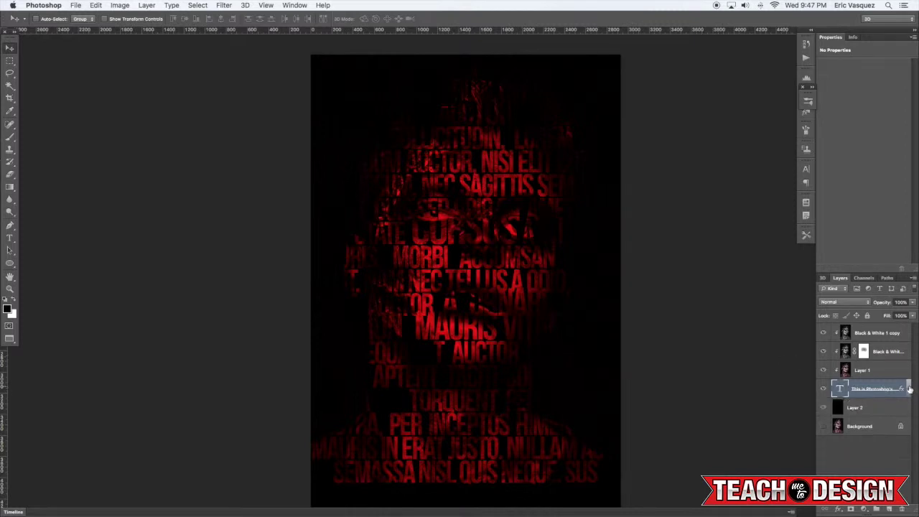
{"action": "left_click", "coordinate": [824, 388]}
{"action": "left_click", "coordinate": [824, 388]}
{"action": "left_click", "coordinate": [823, 371]}
{"action": "left_click", "coordinate": [824, 370]}
Duplicate Layer 1 and group the copy with both Black & White layers
{"action": "left_click", "coordinate": [870, 373]}
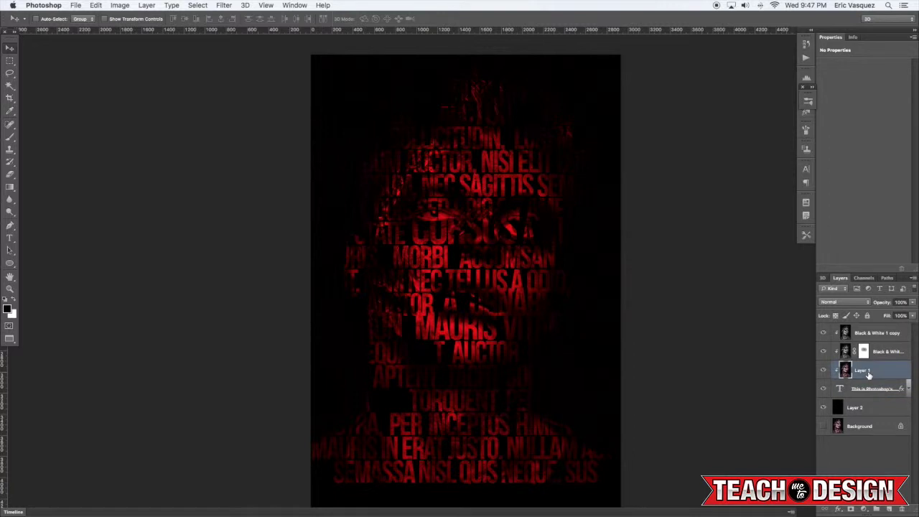
{"action": "key", "text": "super+j"}
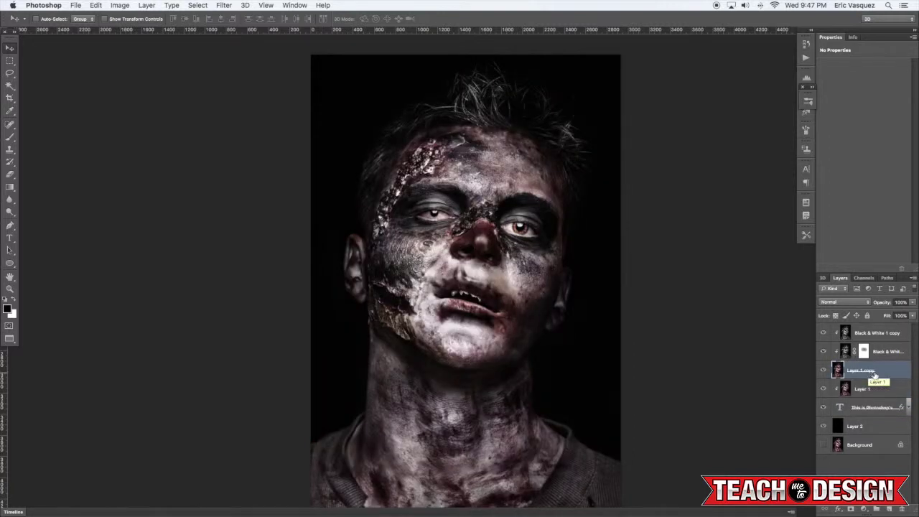
{"action": "left_click", "coordinate": [886, 336], "text": "shift"}
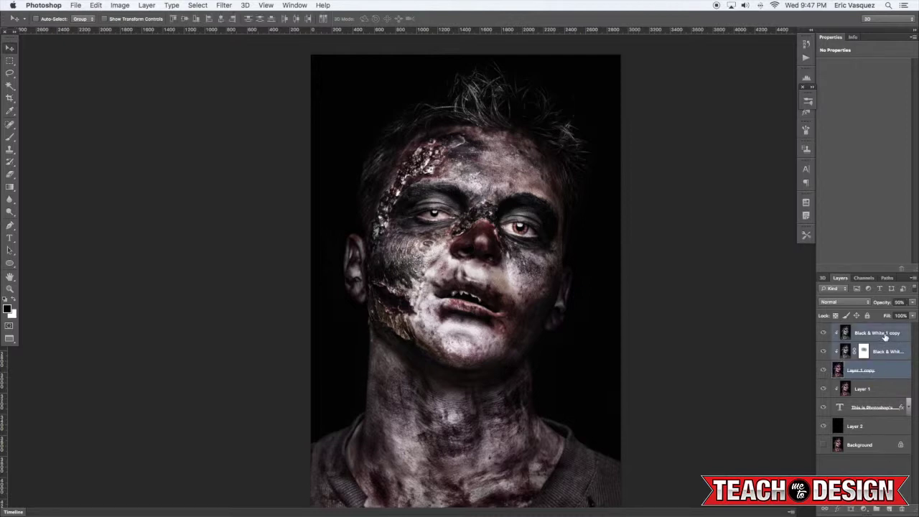
{"action": "key", "text": "super+g"}
Compare the portrait with the new group hidden and shown, and add a black layer mask to the group
{"action": "left_click", "coordinate": [824, 329]}
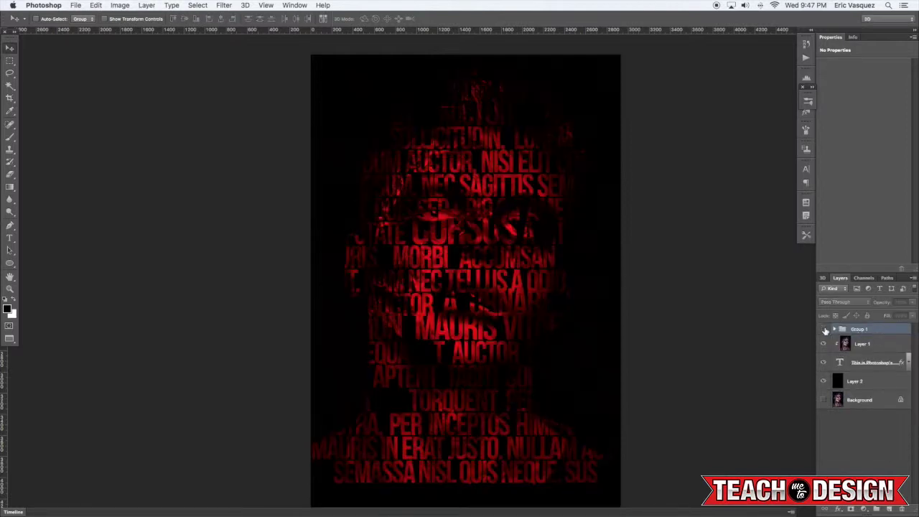
{"action": "left_click", "coordinate": [824, 330]}
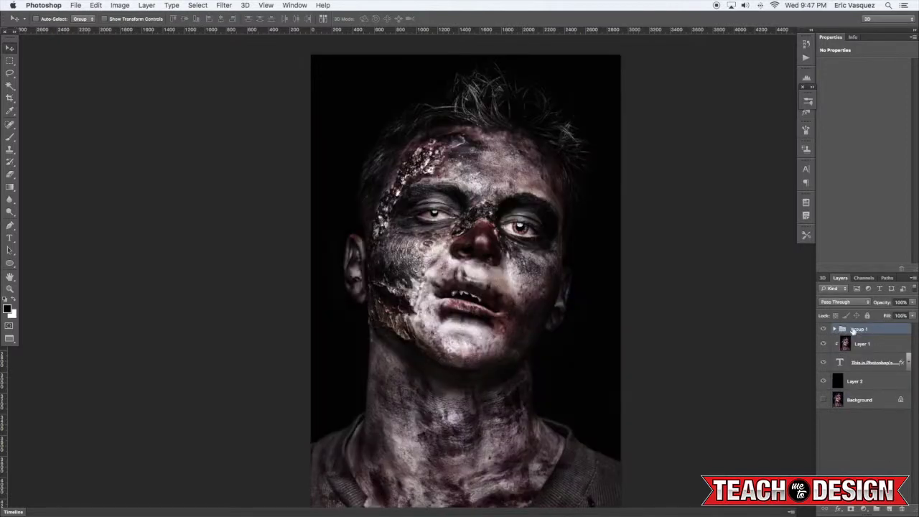
{"action": "left_click", "coordinate": [853, 510], "text": "alt"}
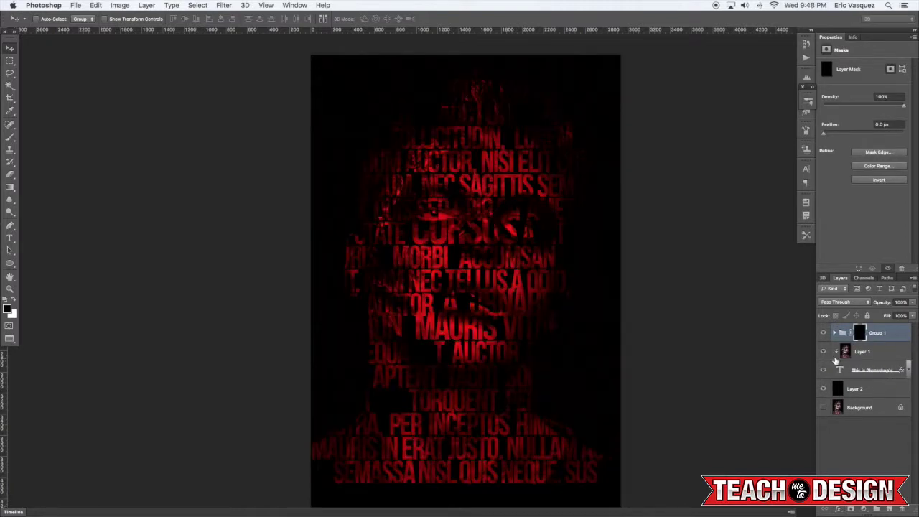
Brush white at 20% opacity on the group's mask to reveal the photo around the left-hand eye and the lower face
{"action": "key", "text": "b"}
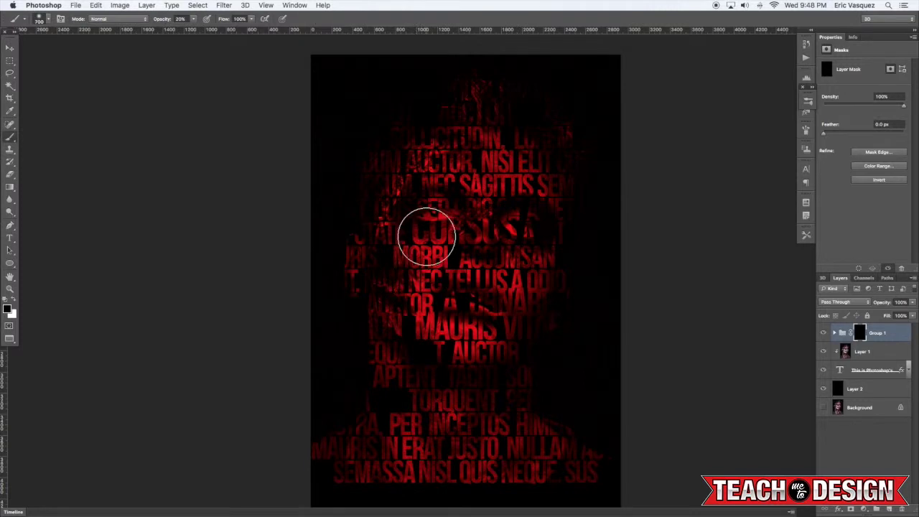
{"action": "scroll", "coordinate": [427, 229], "scroll_direction": "left", "scroll_amount": 2}
{"action": "key", "text": "bracketright"}
{"action": "key", "text": "x"}
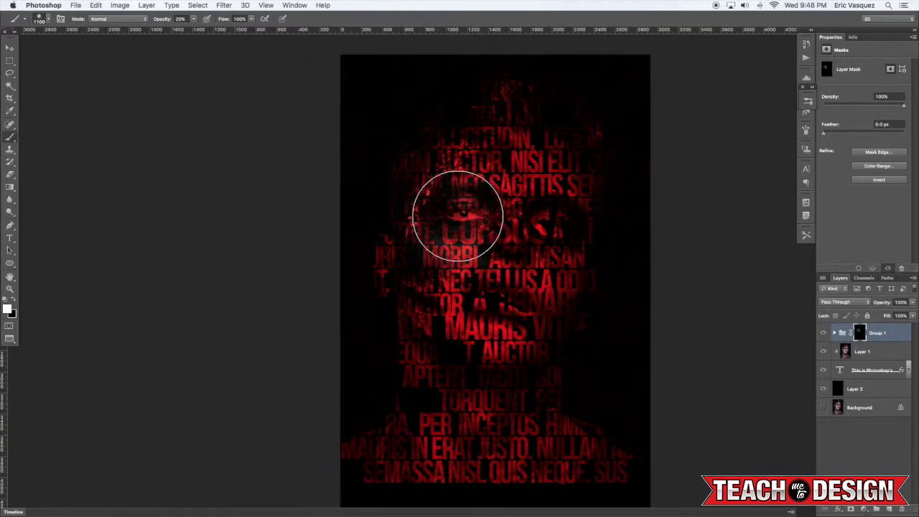
{"action": "mouse_move", "coordinate": [452, 220]}
{"action": "left_mouse_down"}
{"action": "mouse_move", "coordinate": [467, 226]}
{"action": "mouse_move", "coordinate": [470, 209]}
{"action": "mouse_move", "coordinate": [461, 216]}
{"action": "left_mouse_up"}
{"action": "mouse_move", "coordinate": [544, 275]}
{"action": "left_mouse_down"}
{"action": "mouse_move", "coordinate": [551, 310]}
{"action": "mouse_move", "coordinate": [544, 343]}
{"action": "mouse_move", "coordinate": [507, 320]}
{"action": "mouse_move", "coordinate": [516, 353]}
{"action": "mouse_move", "coordinate": [503, 331]}
{"action": "left_mouse_up"}
{"action": "key", "text": "["}
{"action": "key", "text": "["}
{"action": "key", "text": "["}
{"action": "key", "text": "["}
{"action": "key", "text": "["}
{"action": "key", "text": "["}
{"action": "key", "text": "["}
{"action": "key", "text": "["}
{"action": "key", "text": "["}
{"action": "key", "text": "["}
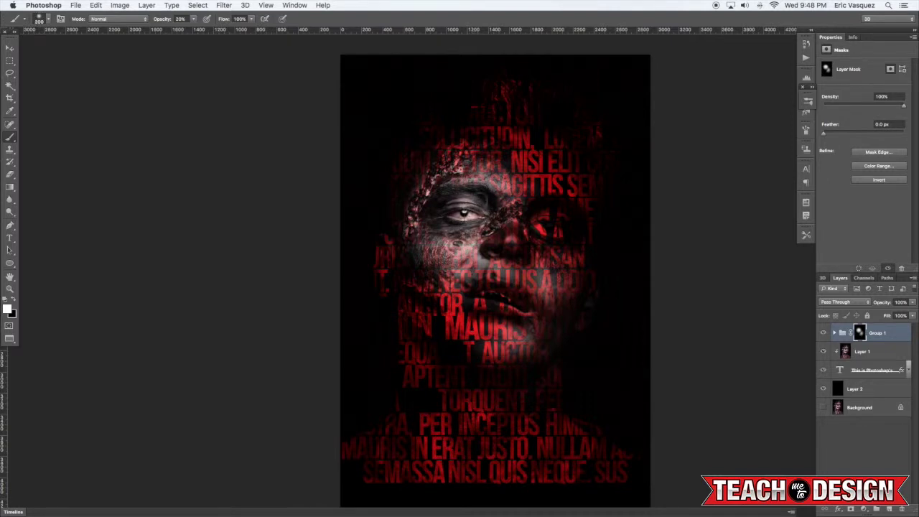
Brush black on the group's mask around the revealed eye and nose bridge, and white over the right-hand eye and cheek edge
{"action": "key", "text": "x"}
{"action": "scroll", "coordinate": [479, 195], "scroll_direction": "right", "scroll_amount": 5}
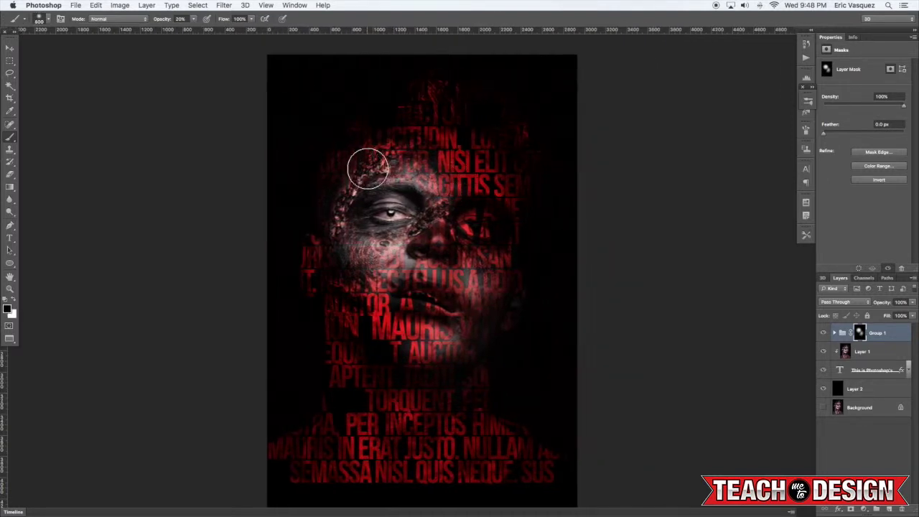
{"action": "mouse_move", "coordinate": [367, 167]}
{"action": "left_mouse_down"}
{"action": "mouse_move", "coordinate": [339, 231]}
{"action": "mouse_move", "coordinate": [348, 204]}
{"action": "mouse_move", "coordinate": [340, 249]}
{"action": "left_mouse_up"}
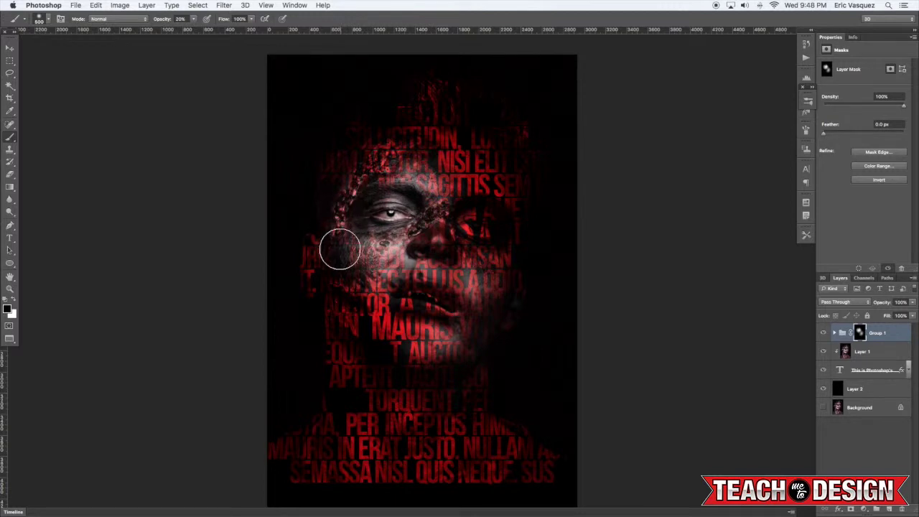
{"action": "left_click", "coordinate": [347, 259]}
{"action": "left_click", "coordinate": [446, 224]}
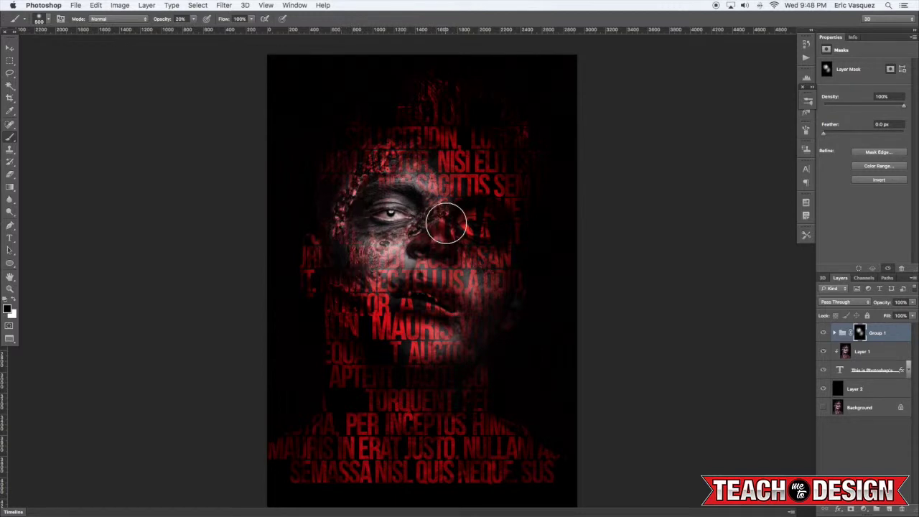
{"action": "key", "text": "x"}
{"action": "mouse_move", "coordinate": [478, 226]}
{"action": "left_mouse_down"}
{"action": "mouse_move", "coordinate": [493, 222]}
{"action": "mouse_move", "coordinate": [478, 219]}
{"action": "mouse_move", "coordinate": [487, 252]}
{"action": "mouse_move", "coordinate": [518, 297]}
{"action": "mouse_move", "coordinate": [517, 337]}
{"action": "mouse_move", "coordinate": [507, 323]}
{"action": "mouse_move", "coordinate": [502, 353]}
{"action": "left_mouse_up"}
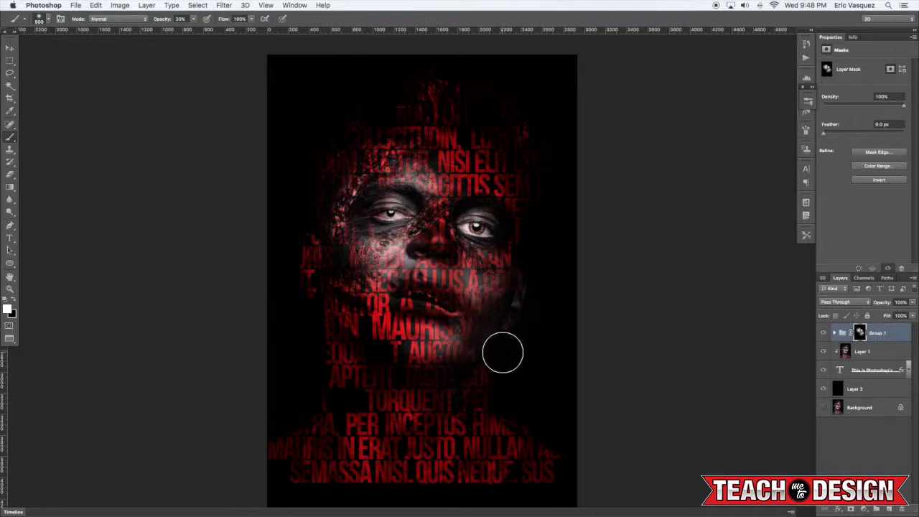
Brush white on the group's mask with a small brush of about 90 px to reveal the teeth and lips
{"action": "scroll", "coordinate": [427, 303], "scroll_direction": "down", "scroll_amount": 2}
{"action": "scroll", "coordinate": [427, 302], "scroll_direction": "right", "scroll_amount": 1}
{"action": "key", "text": "bracketleft"}
{"action": "key", "text": "bracketleft"}
{"action": "key", "text": "bracketleft"}
{"action": "key", "text": "bracketleft"}
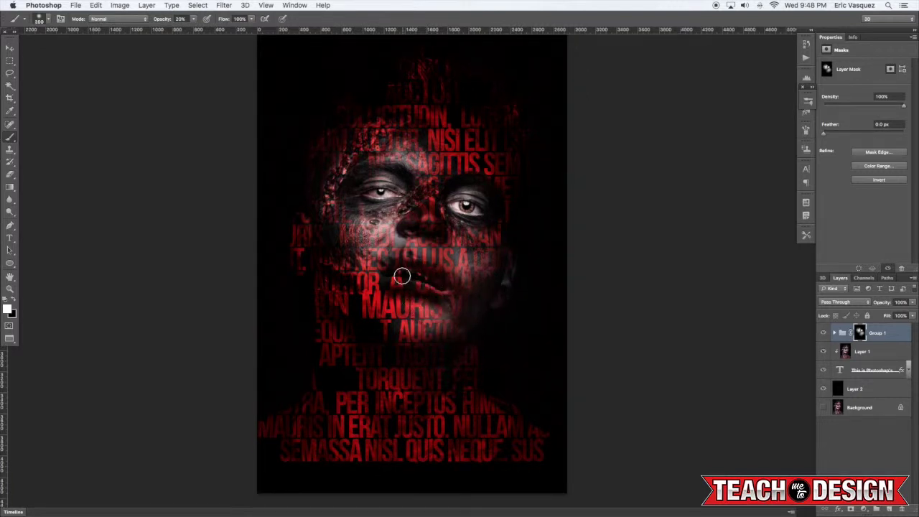
{"action": "key", "text": "["}
{"action": "key", "text": "["}
{"action": "key", "text": "["}
{"action": "key", "text": "["}
{"action": "mouse_move", "coordinate": [432, 275]}
{"action": "left_mouse_down"}
{"action": "mouse_move", "coordinate": [393, 264]}
{"action": "mouse_move", "coordinate": [429, 276]}
{"action": "mouse_move", "coordinate": [398, 274]}
{"action": "mouse_move", "coordinate": [416, 276]}
{"action": "mouse_move", "coordinate": [406, 278]}
{"action": "mouse_move", "coordinate": [443, 285]}
{"action": "mouse_move", "coordinate": [384, 279]}
{"action": "mouse_move", "coordinate": [439, 287]}
{"action": "mouse_move", "coordinate": [393, 269]}
{"action": "mouse_move", "coordinate": [430, 273]}
{"action": "mouse_move", "coordinate": [401, 264]}
{"action": "mouse_move", "coordinate": [443, 282]}
{"action": "mouse_move", "coordinate": [413, 270]}
{"action": "left_mouse_up"}
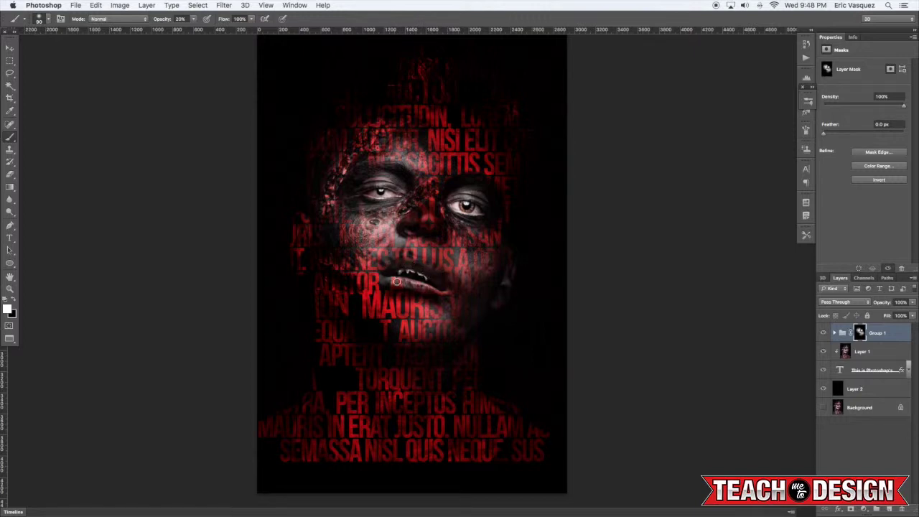
{"action": "mouse_move", "coordinate": [398, 282]}
{"action": "left_mouse_down"}
{"action": "mouse_move", "coordinate": [435, 290]}
{"action": "mouse_move", "coordinate": [415, 264]}
{"action": "mouse_move", "coordinate": [444, 275]}
{"action": "left_mouse_up"}
{"action": "left_click_drag", "start_coordinate": [490, 305], "coordinate": [494, 312]}
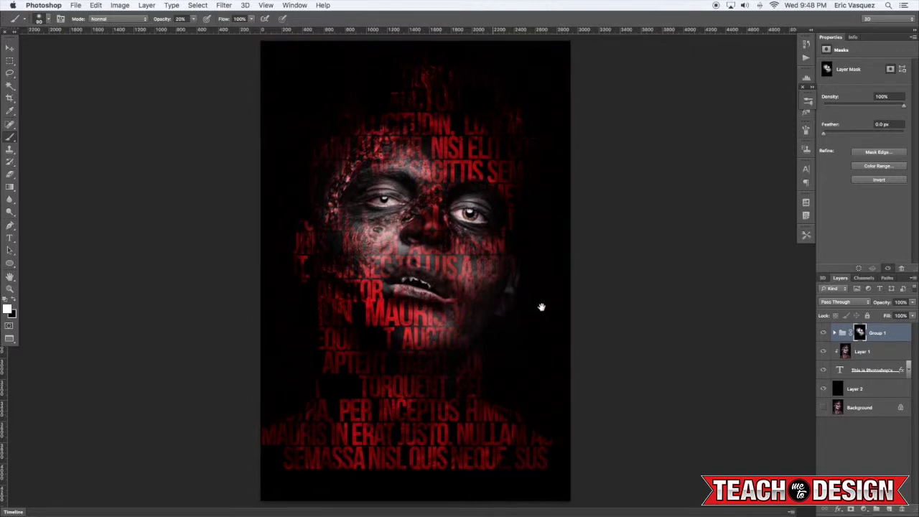